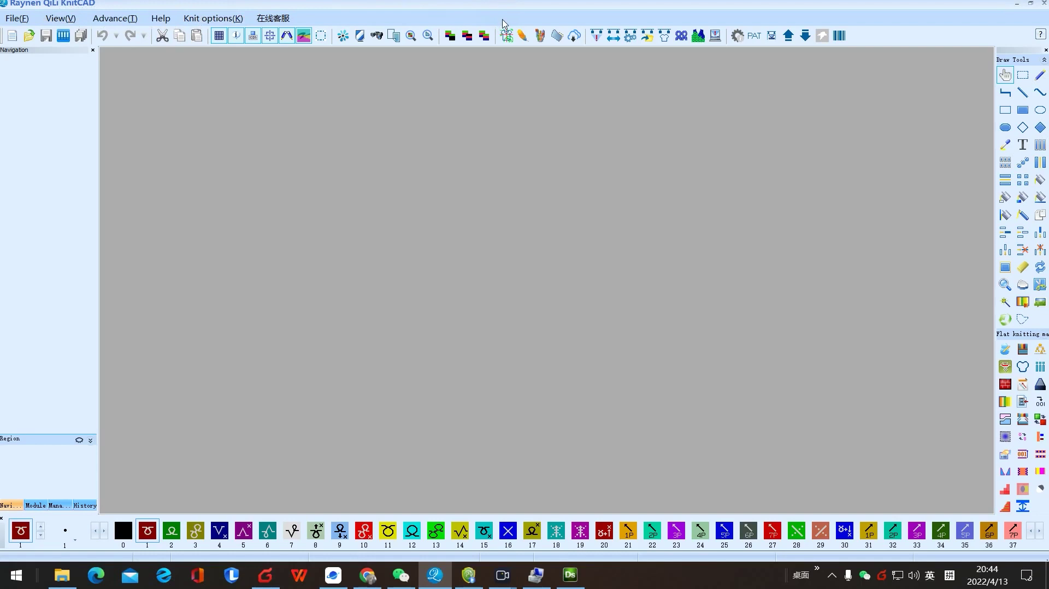
View the software version and contact information from Help, then close it
click(173, 19)
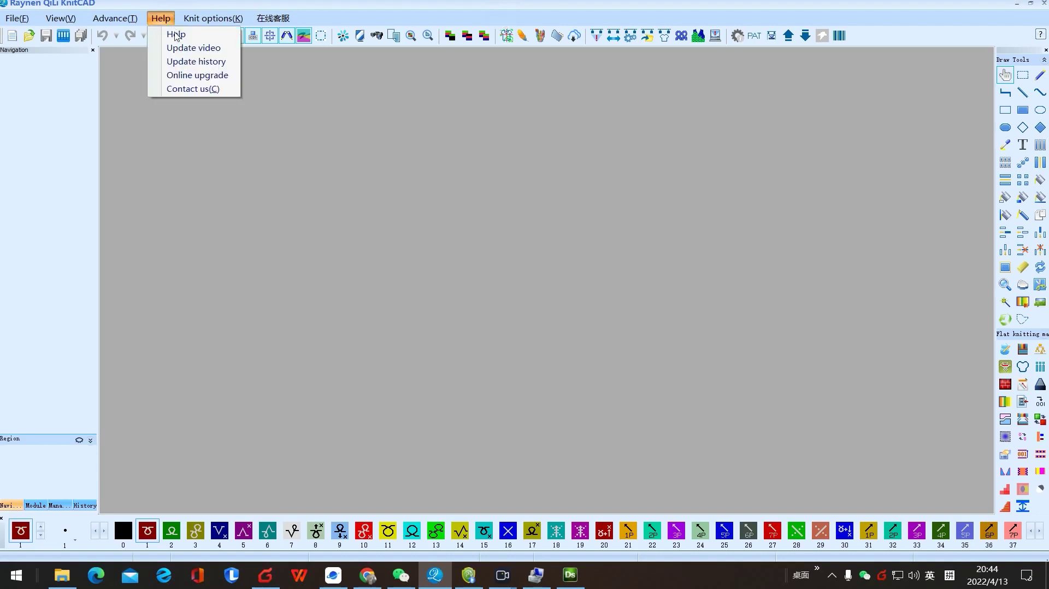
click(181, 95)
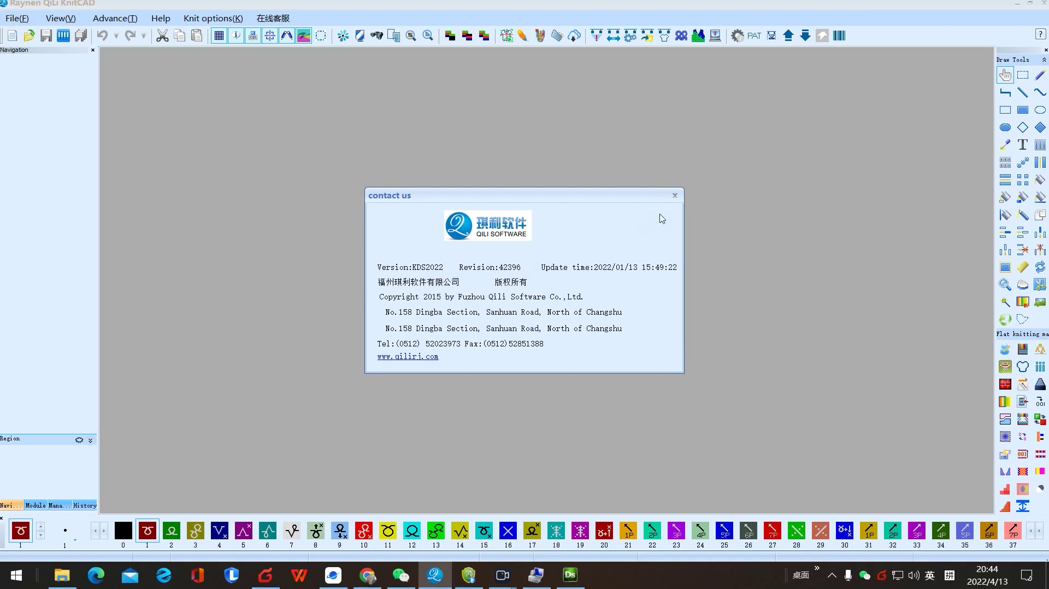
click(674, 196)
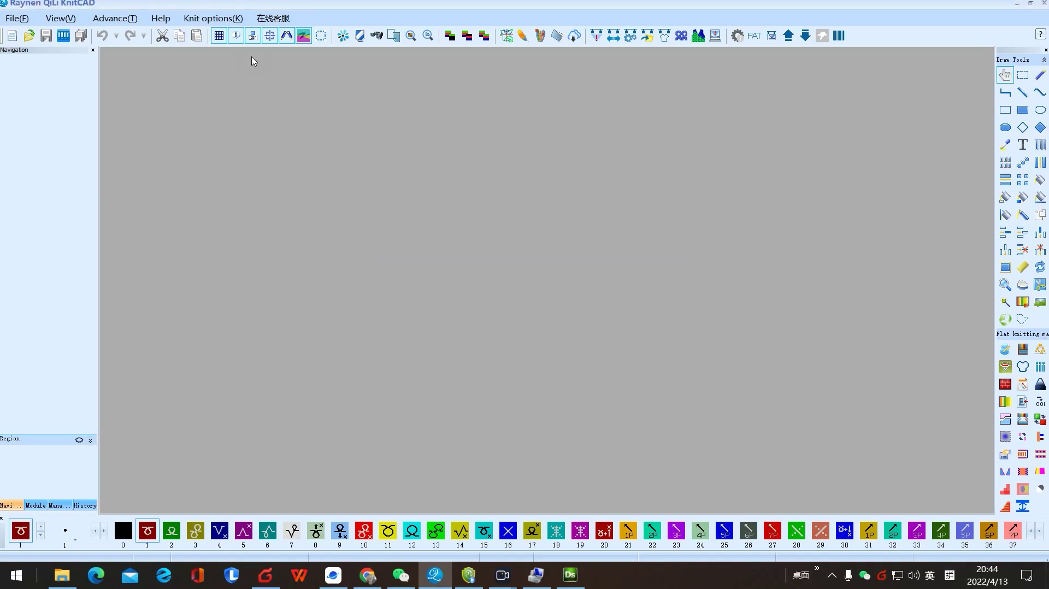
Open Machine management and bring up the CMS330TC machine for editing
click(170, 21)
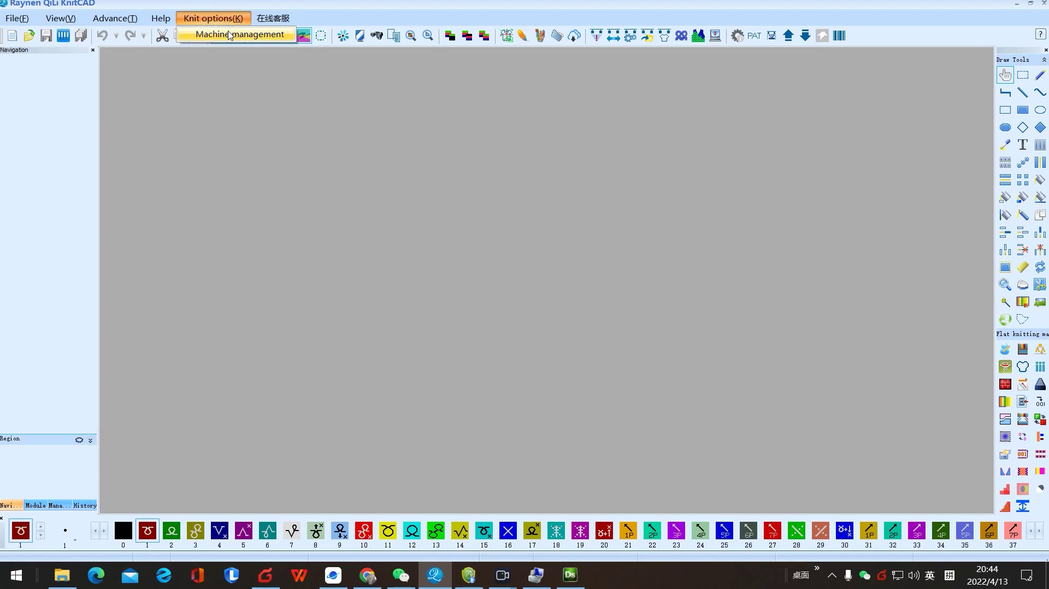
click(230, 35)
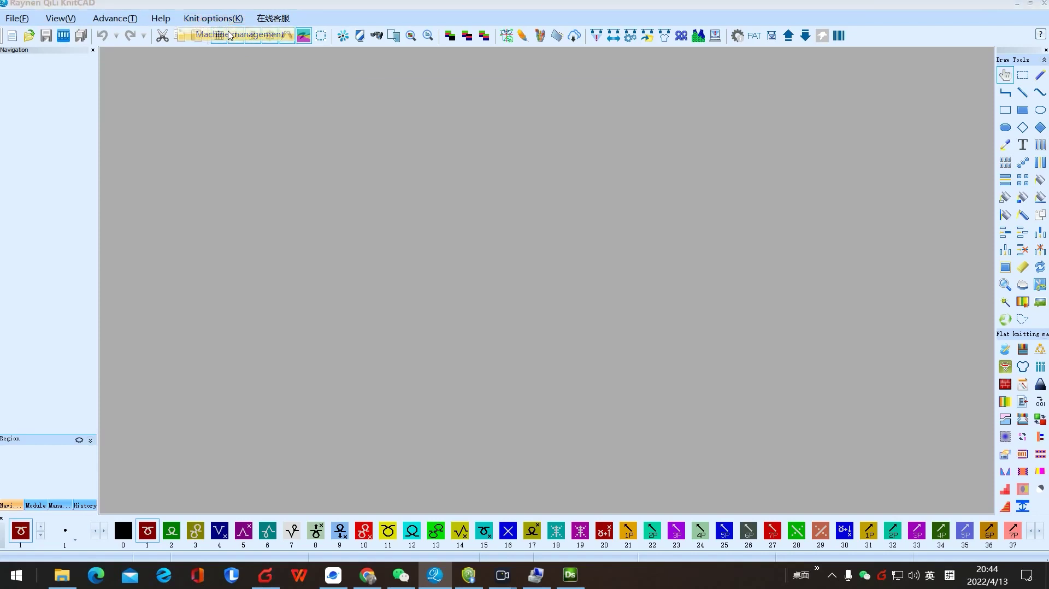
drag(464, 90, 351, 79)
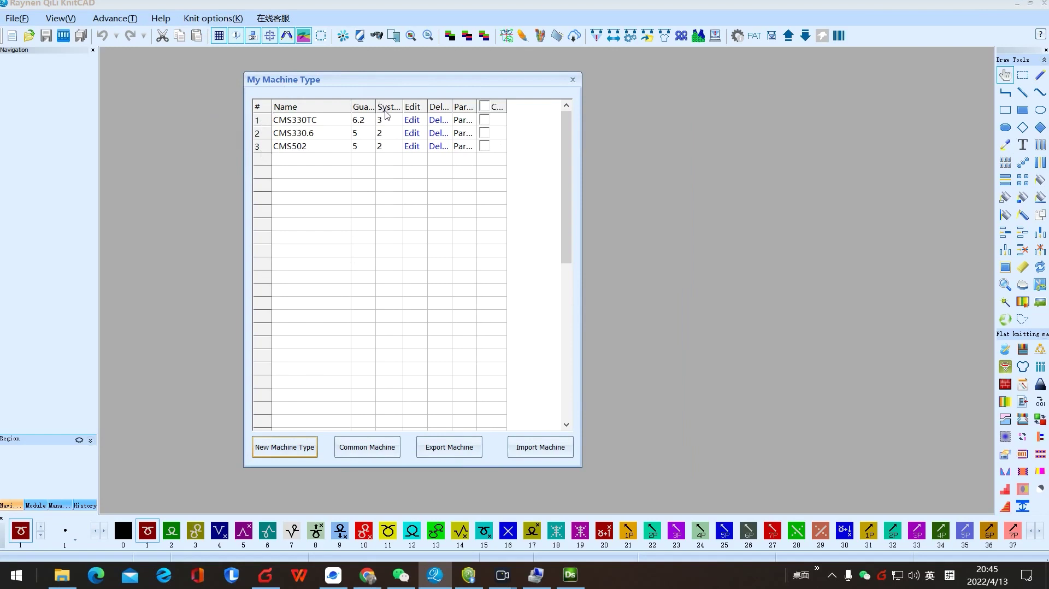
click(415, 125)
click(416, 125)
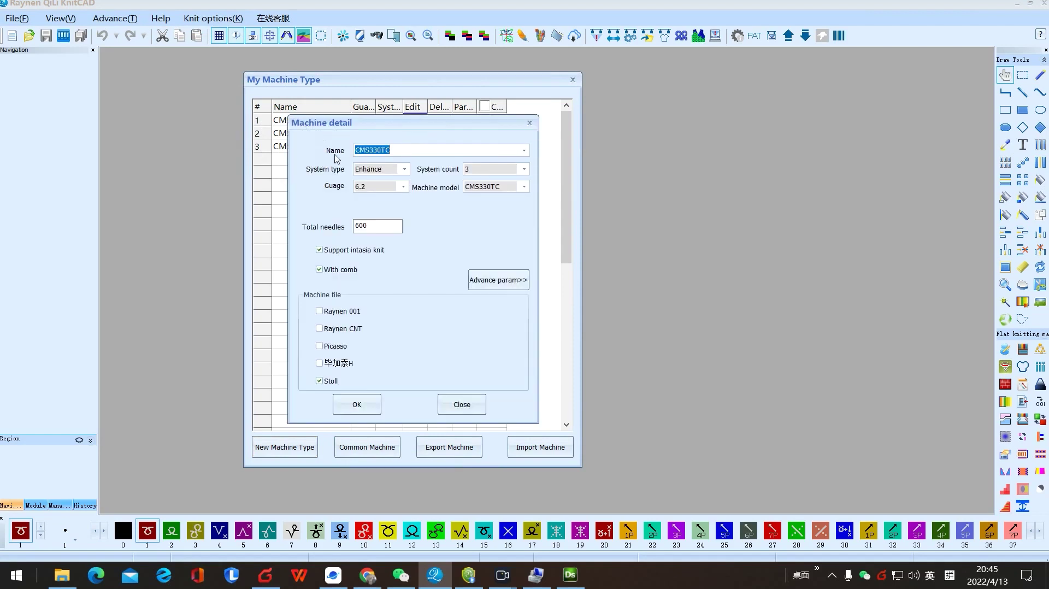
click(403, 151)
click(528, 155)
click(416, 153)
click(404, 170)
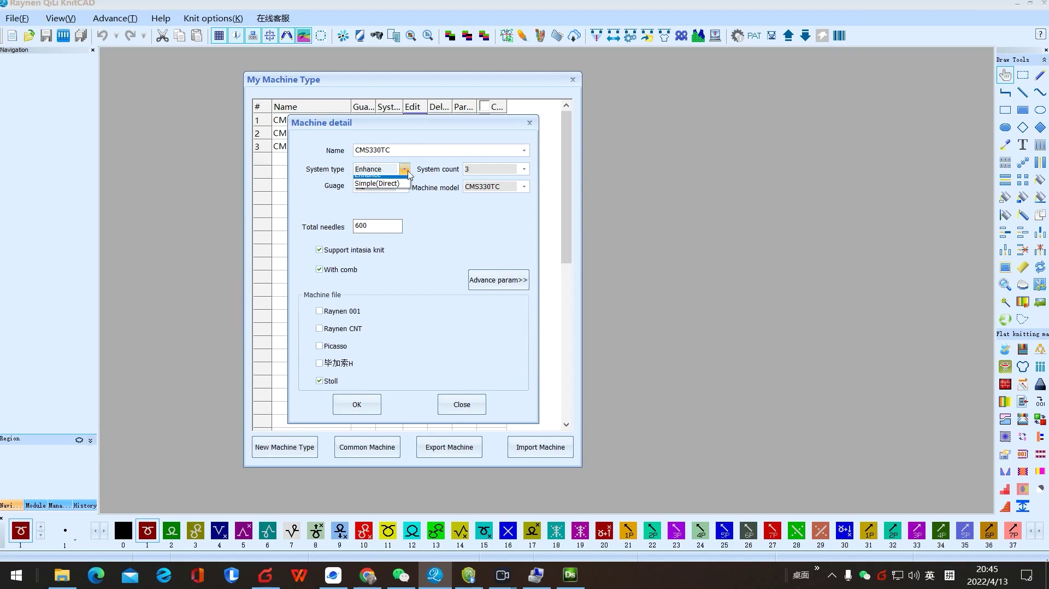
click(406, 171)
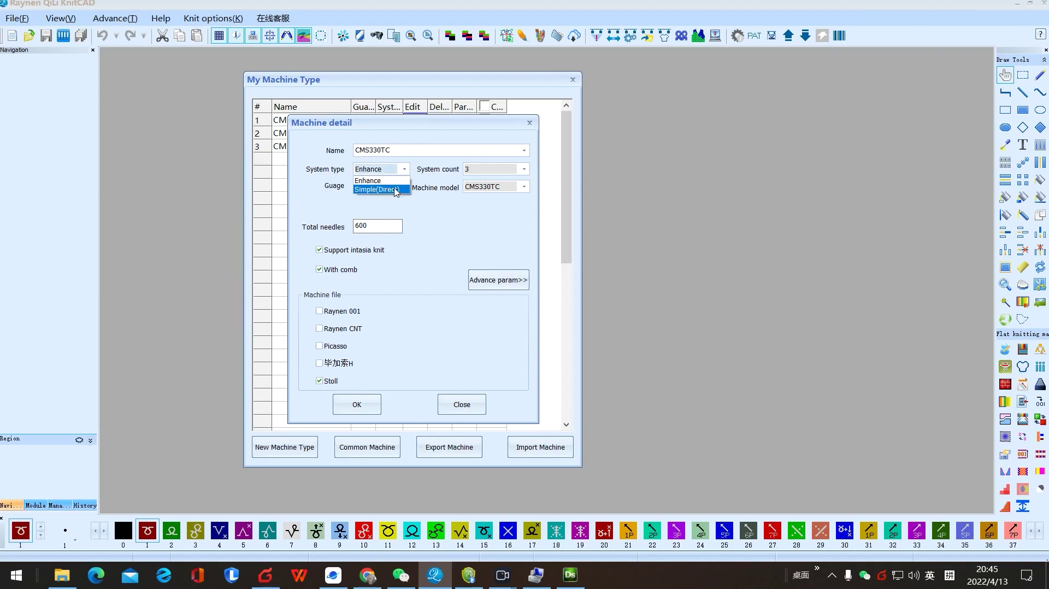
click(405, 171)
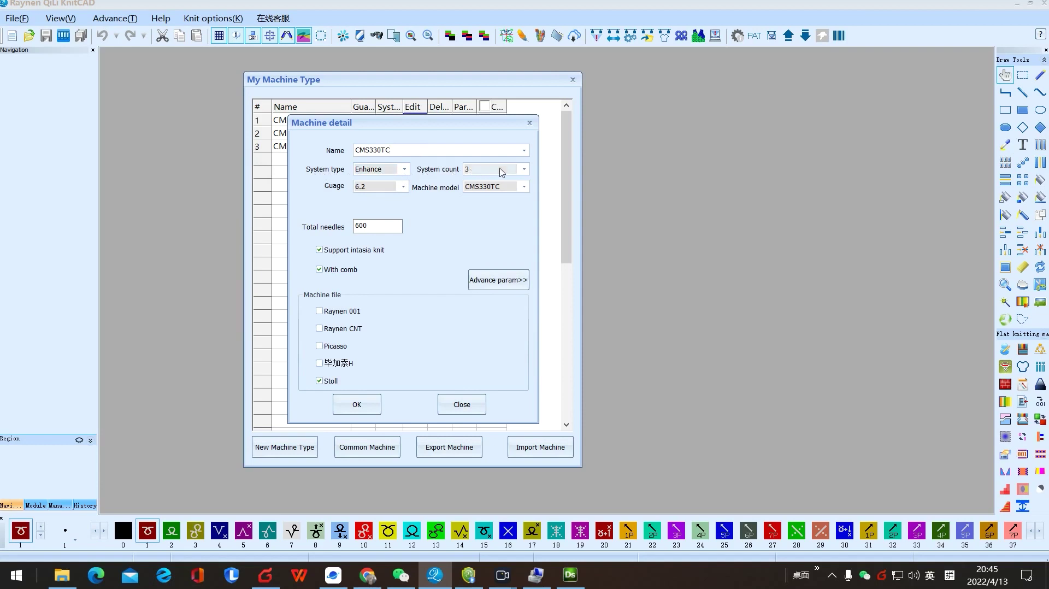
click(525, 170)
click(524, 169)
click(382, 188)
click(524, 187)
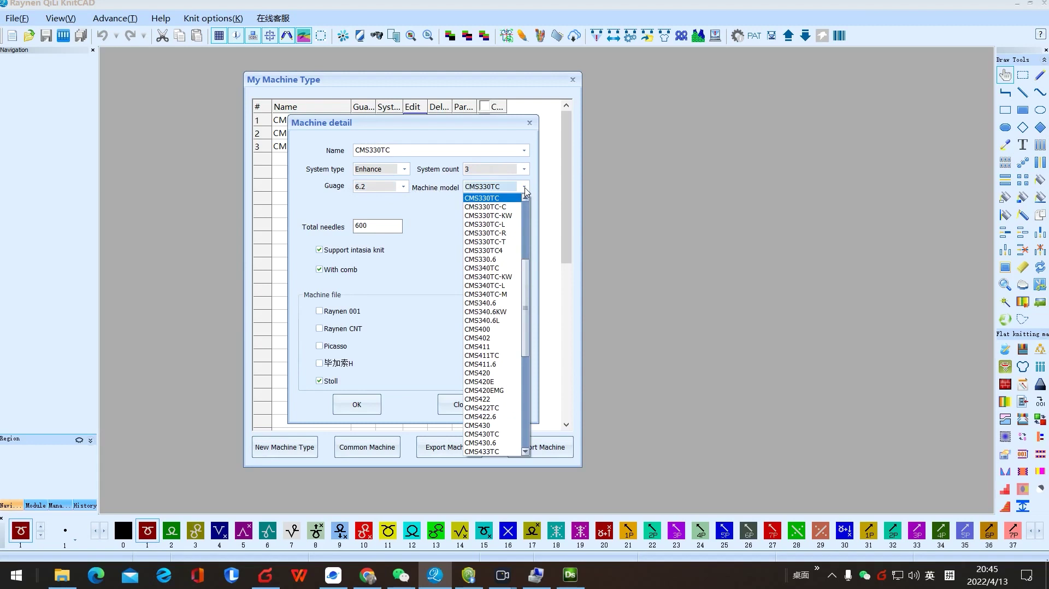
click(524, 189)
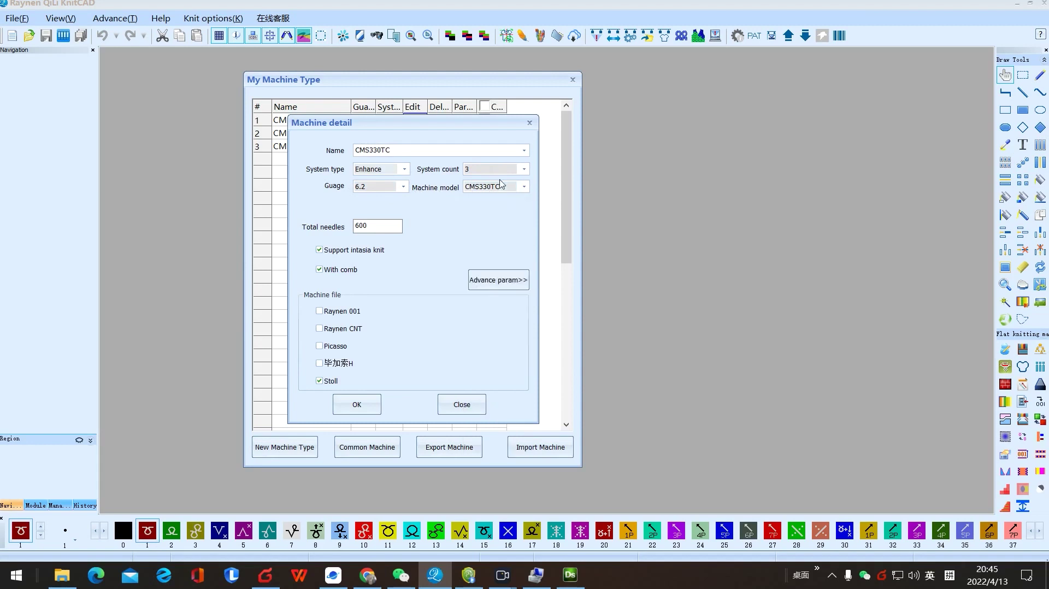
double_click(376, 226)
text(600)
click(478, 284)
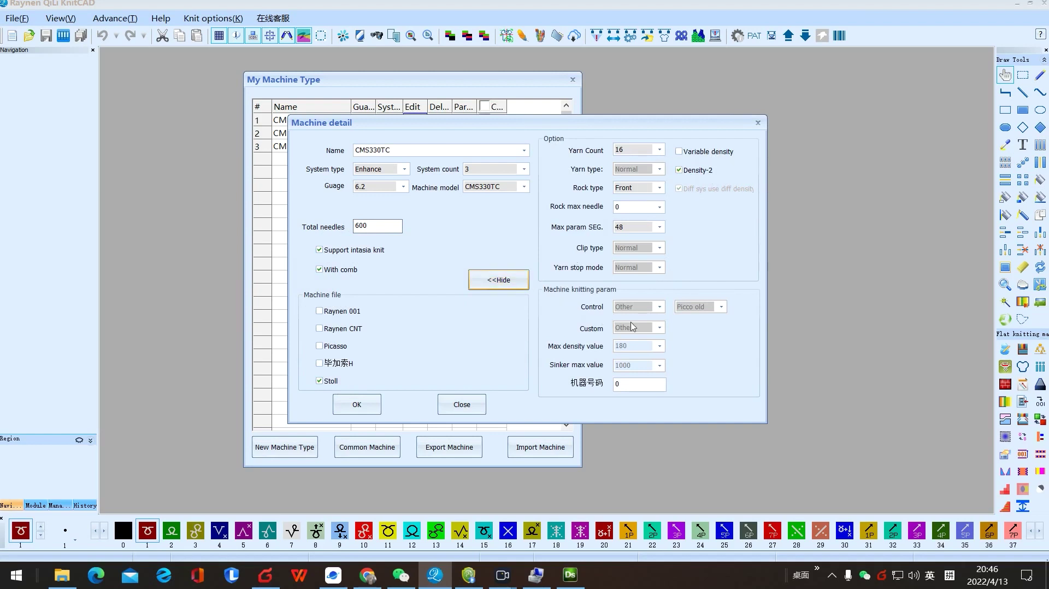
click(507, 281)
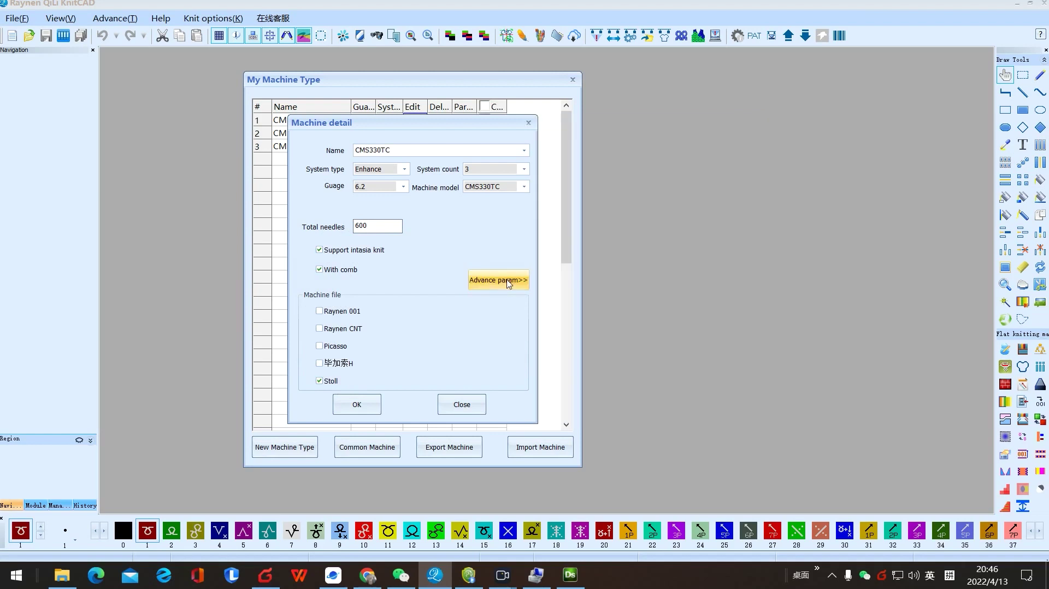
click(352, 410)
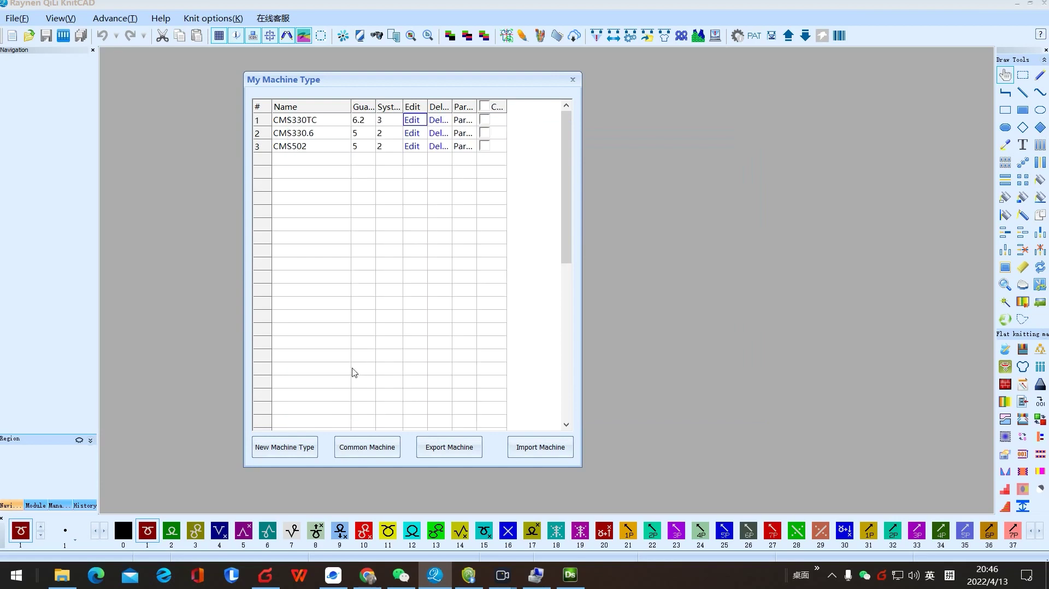
Start a new Stoll machine type using the CMS502 model
mouse_move(312, 132)
click(270, 455)
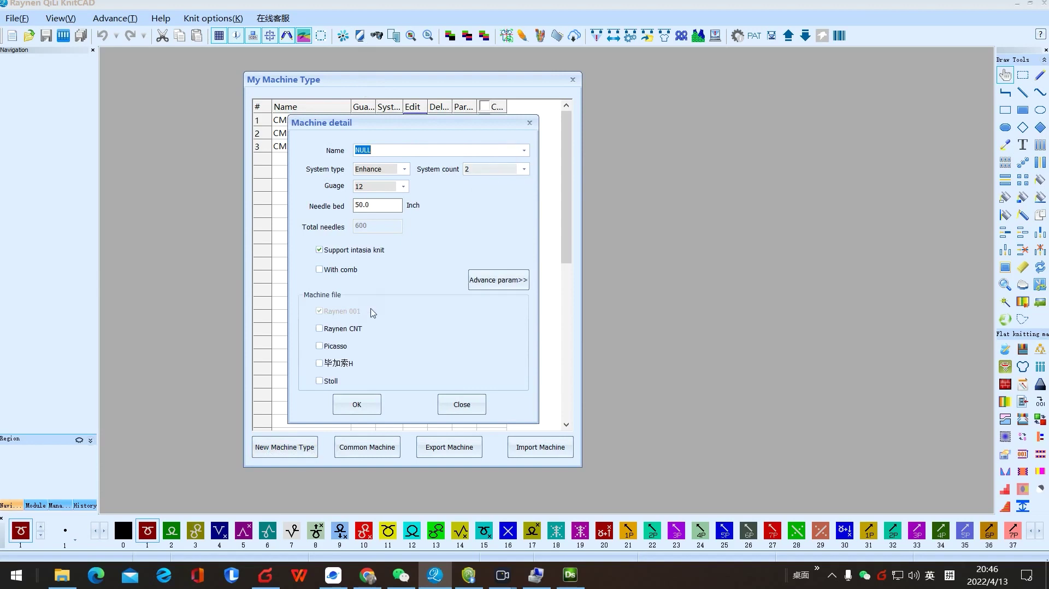
click(523, 151)
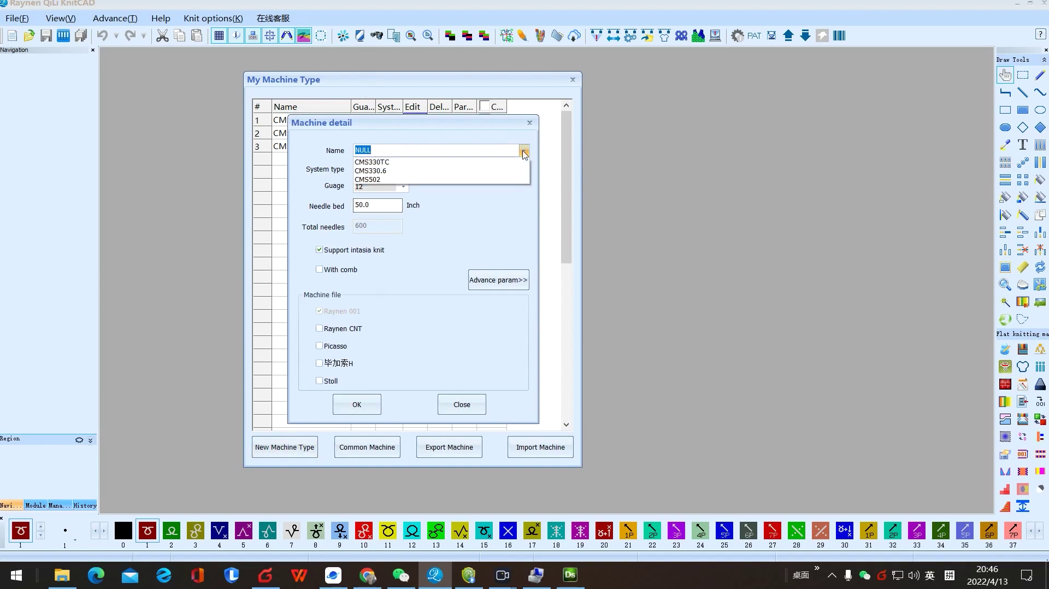
click(523, 151)
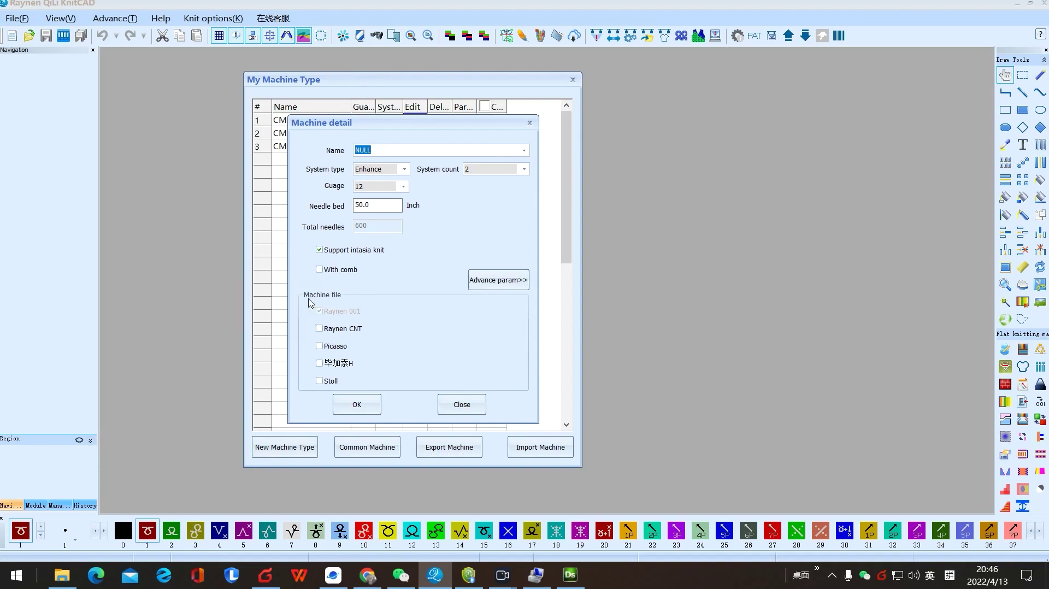
click(321, 383)
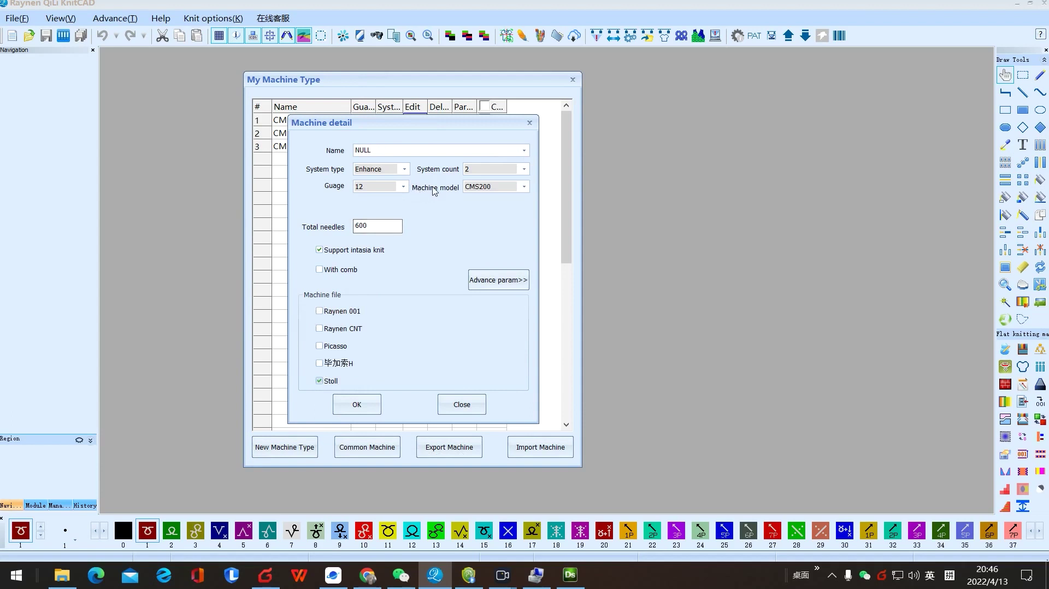
click(488, 187)
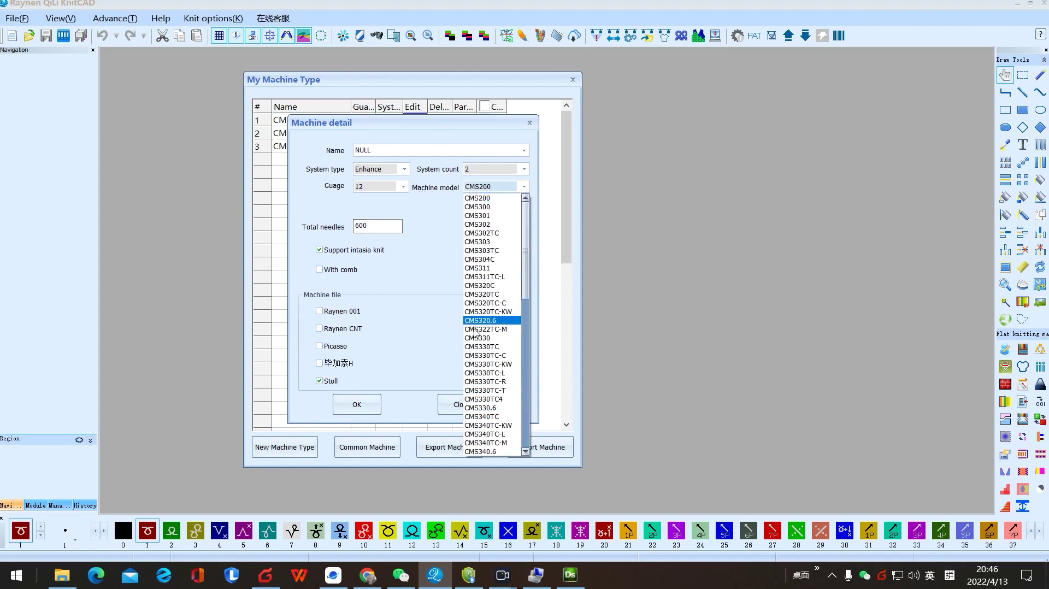
scroll(495, 327, down, 3)
scroll(498, 340, down, 2)
scroll(498, 339, down, 2)
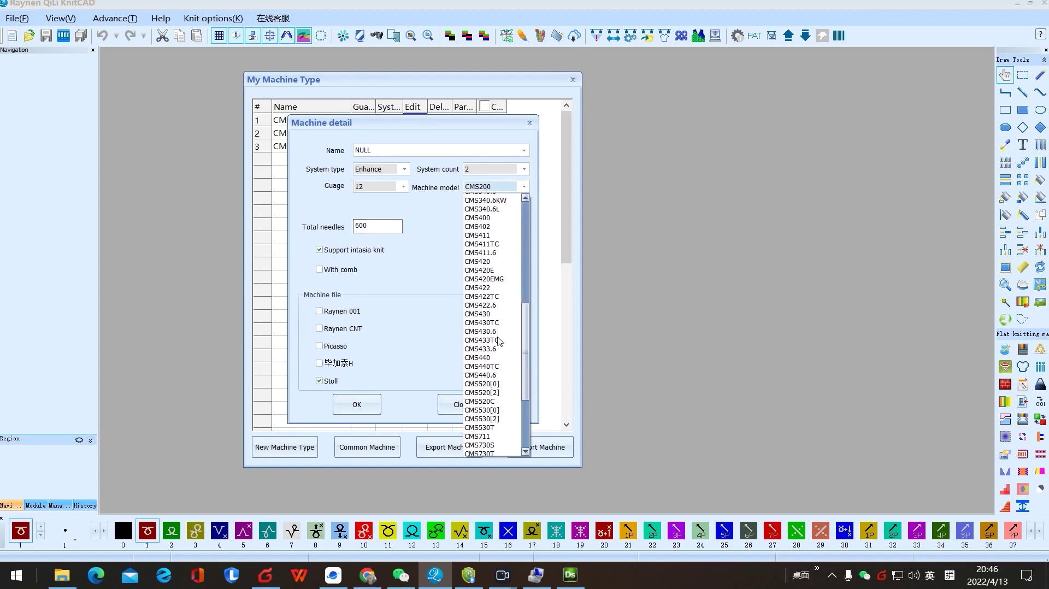
scroll(498, 339, down, 3)
scroll(498, 339, down, 2)
scroll(498, 339, down, 1)
scroll(505, 371, down, 1)
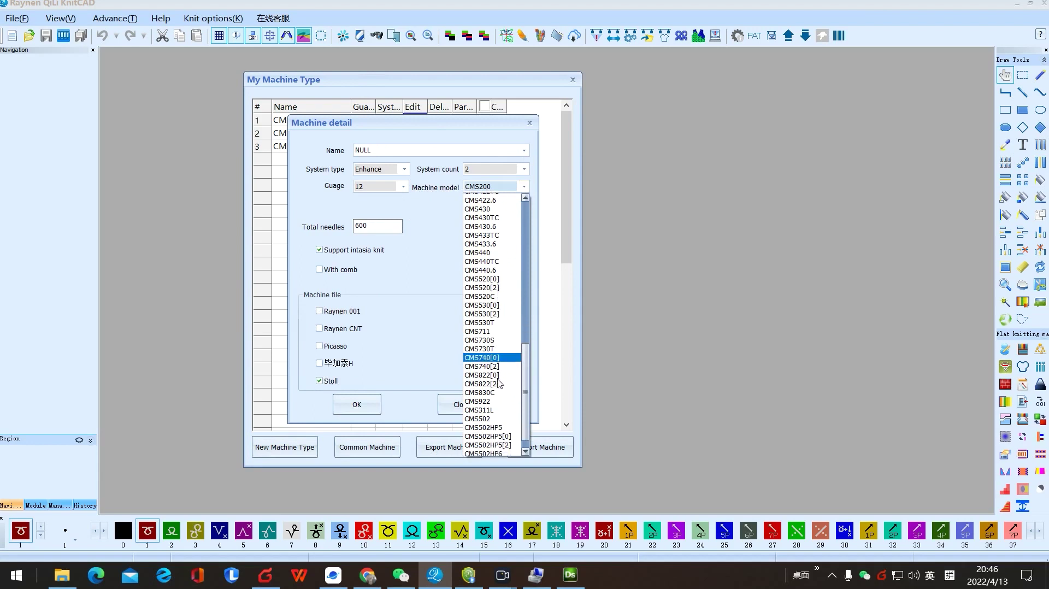
scroll(511, 393, down, 1)
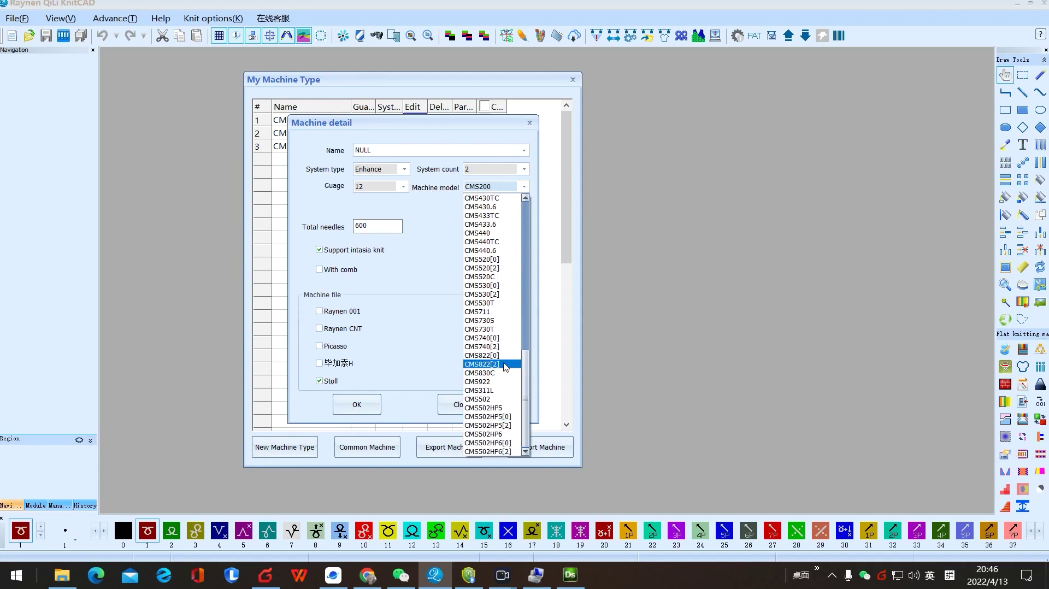
click(504, 403)
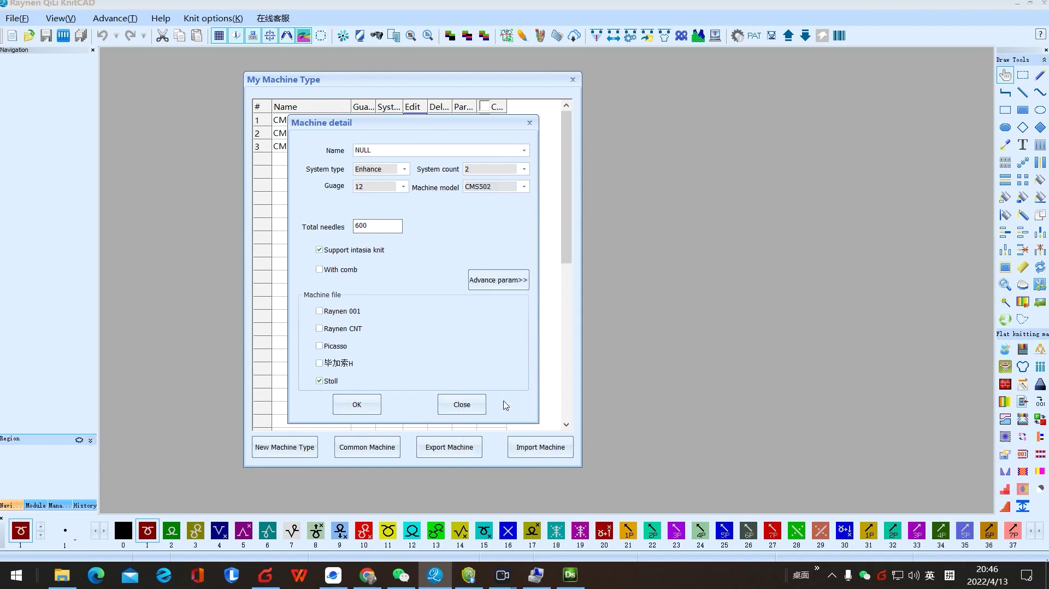
Name the machine CMS502 with gauge 5 and 250 total needles, and submit it
click(389, 150)
text(cms)
key(BackSpace)
key(BackSpace)
key(BackSpace)
text(MS)
text(502)
click(390, 187)
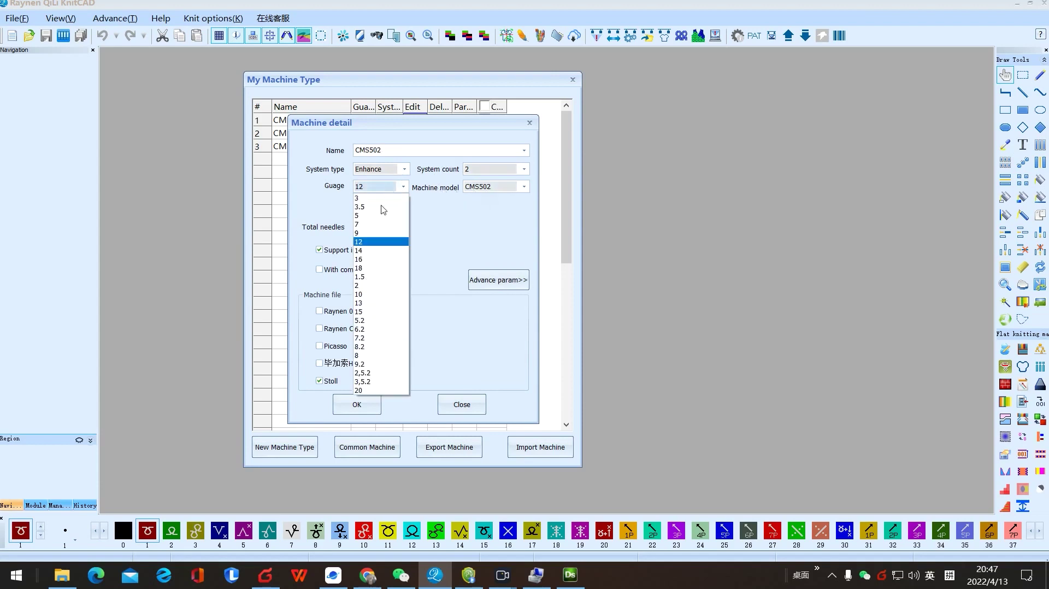
click(381, 222)
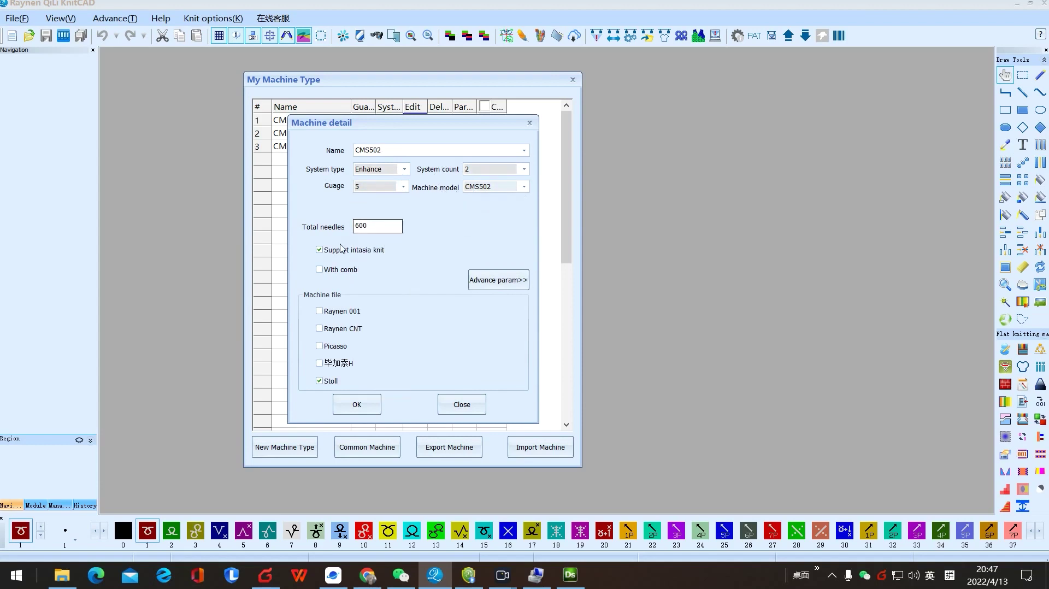
click(384, 226)
double_click(384, 226)
text(250)
click(507, 284)
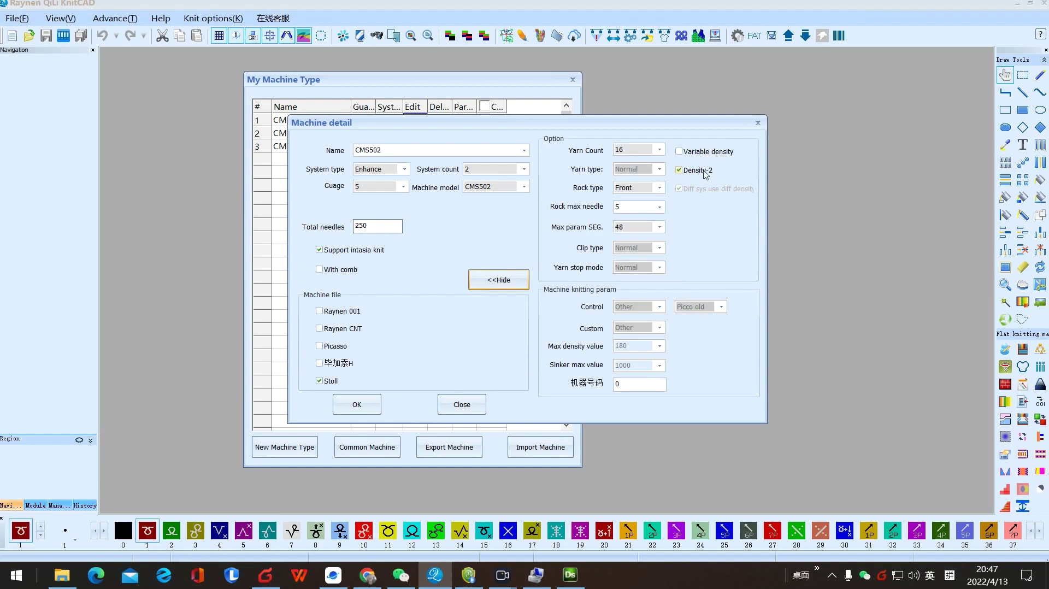
click(516, 280)
click(362, 401)
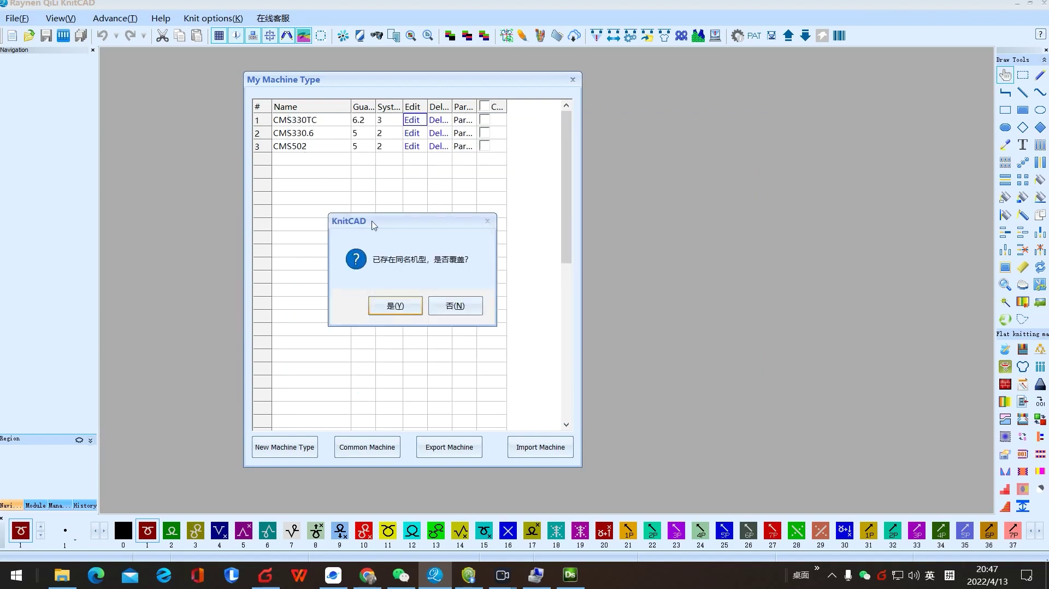
Confirm overwriting the existing CMS502 and close the My Machine Type list
click(405, 314)
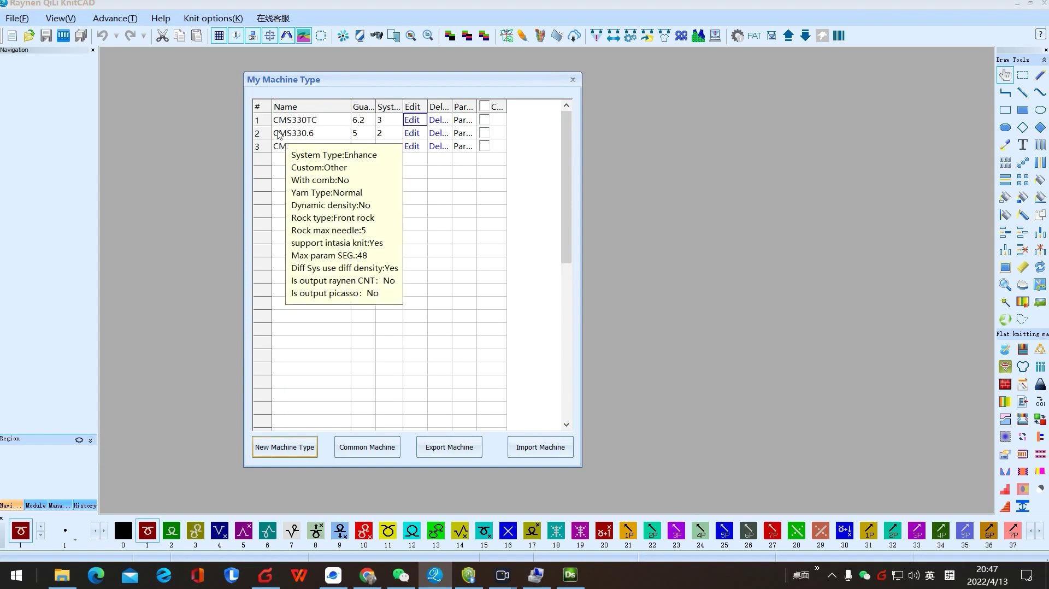
mouse_move(572, 79)
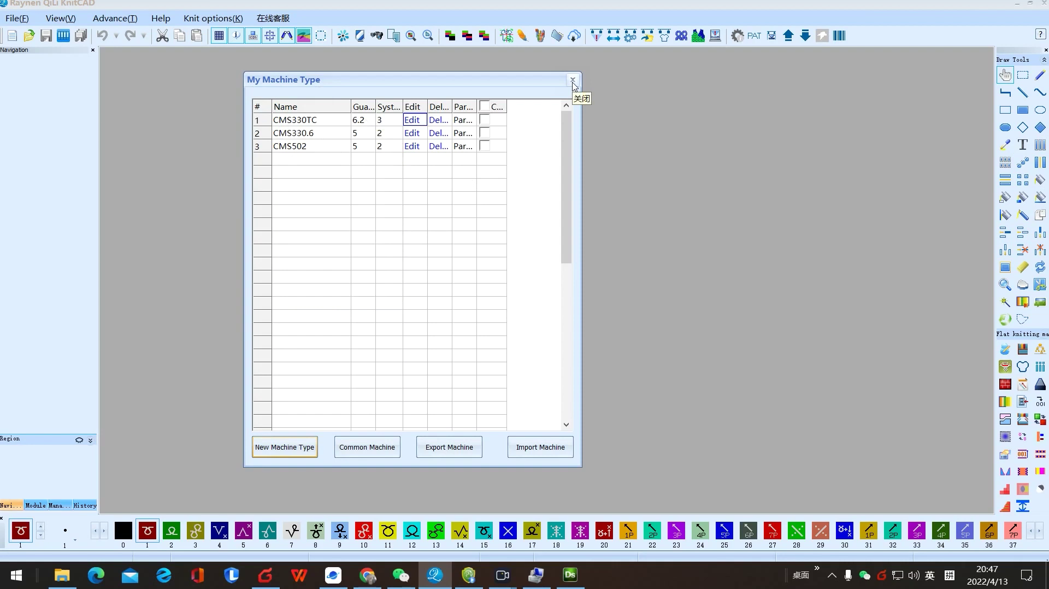
click(573, 80)
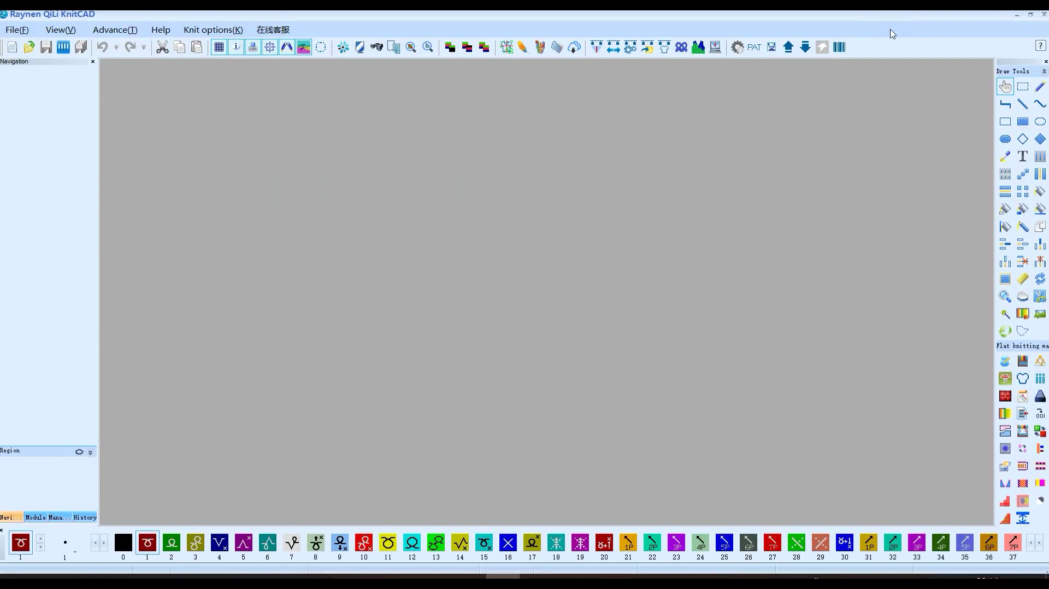
click(214, 31)
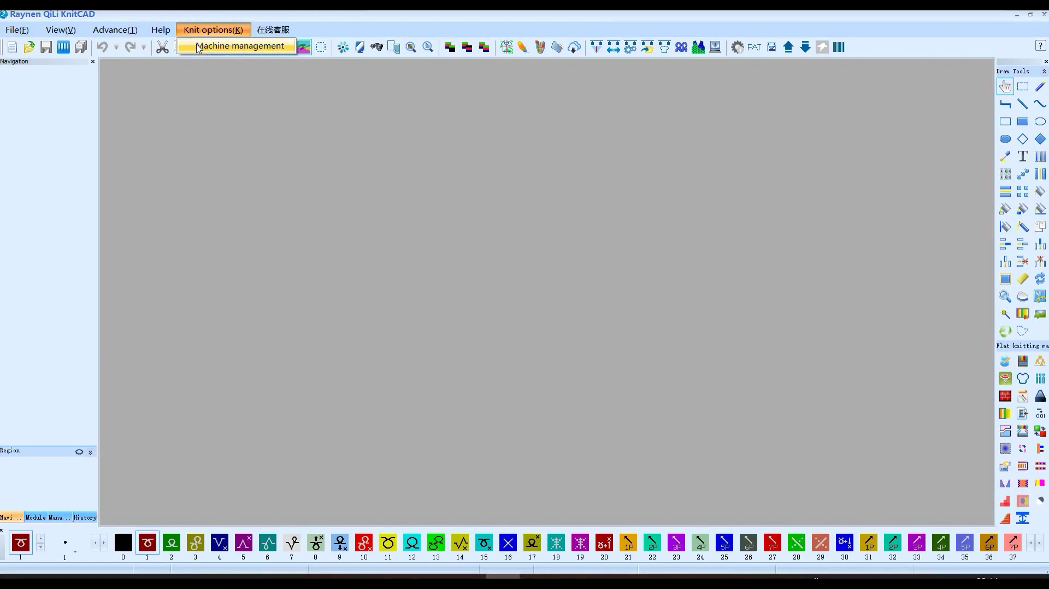
click(226, 53)
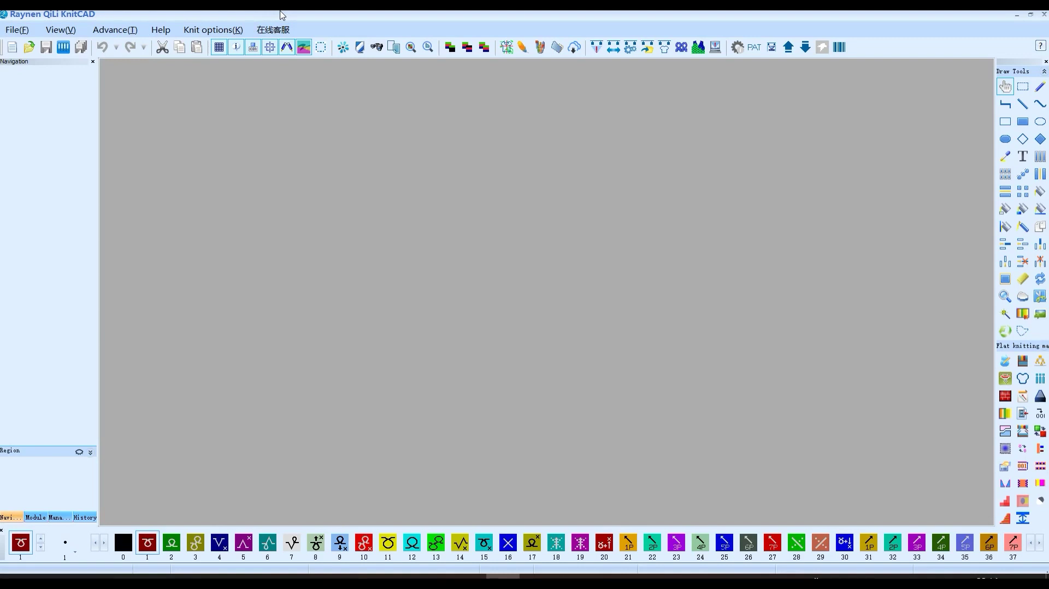
click(17, 29)
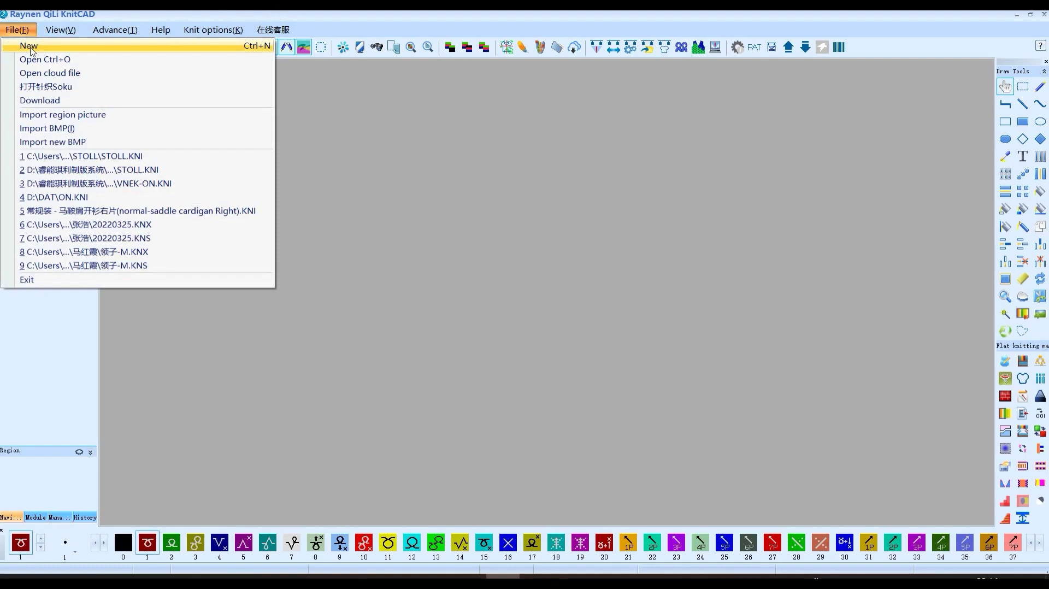
Create a blank document and save it as arka.KNI, replacing KnitCA1, in the stoll folder
click(30, 49)
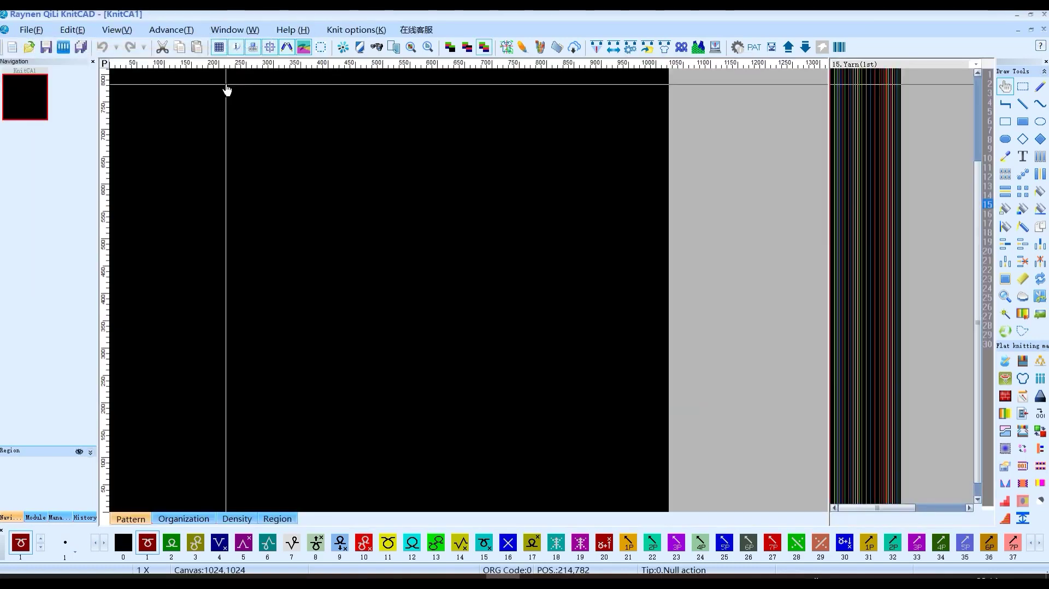
click(45, 49)
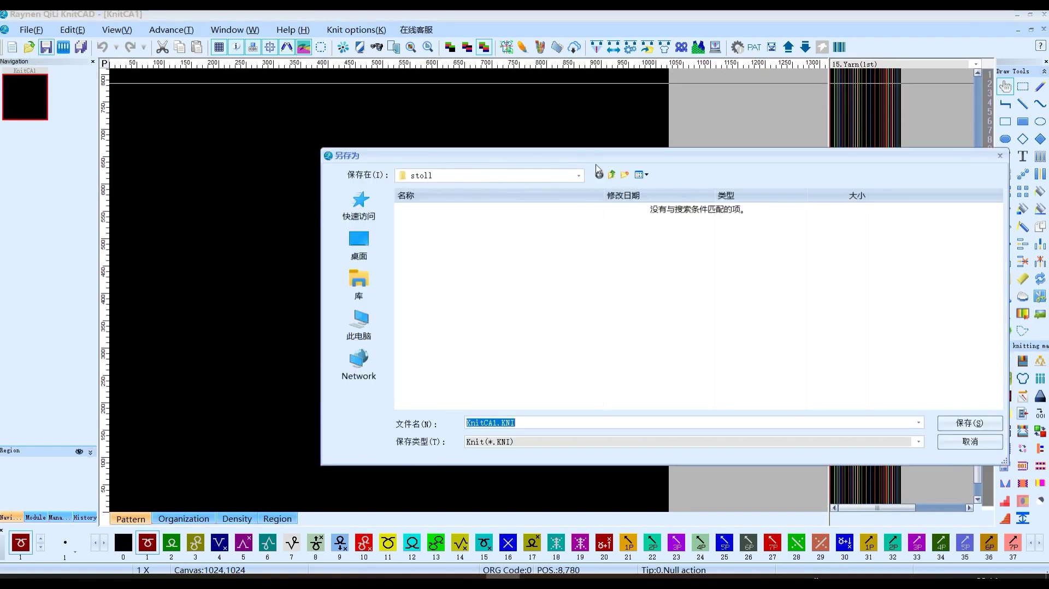
click(578, 175)
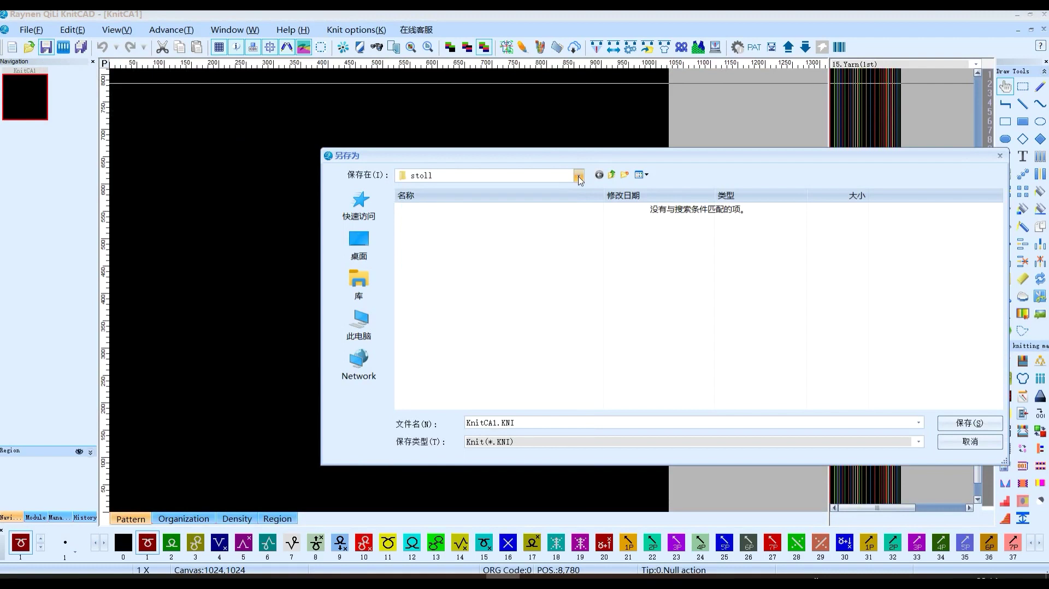
click(578, 176)
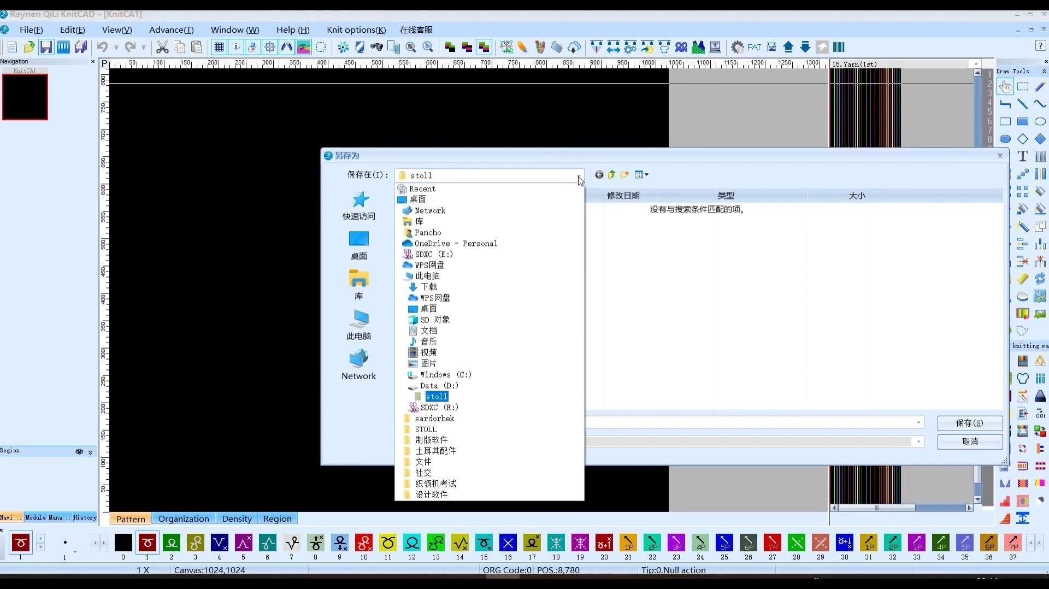
click(511, 394)
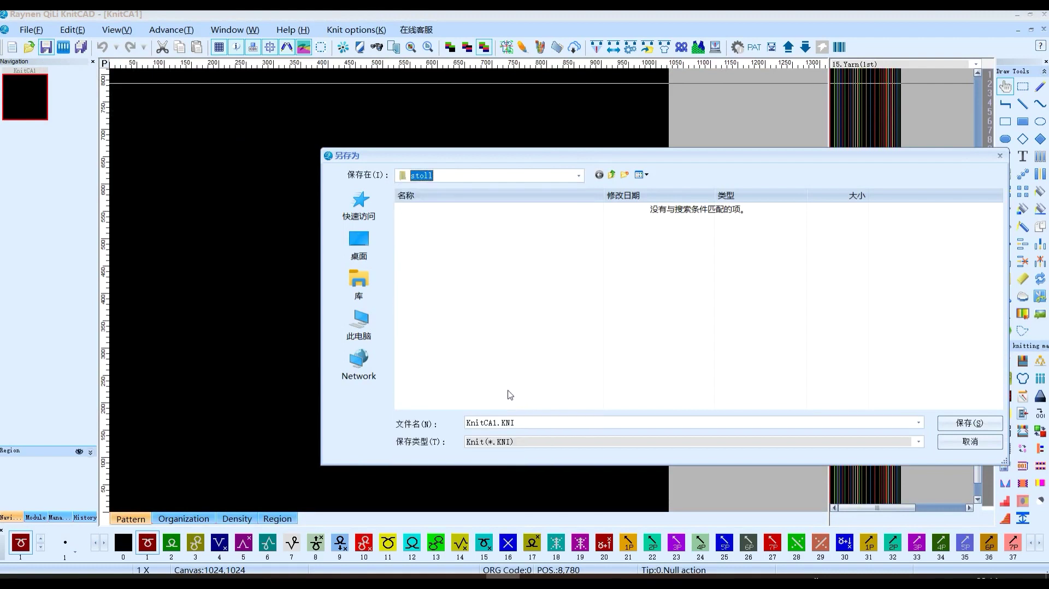
click(498, 423)
drag(498, 423, 386, 428)
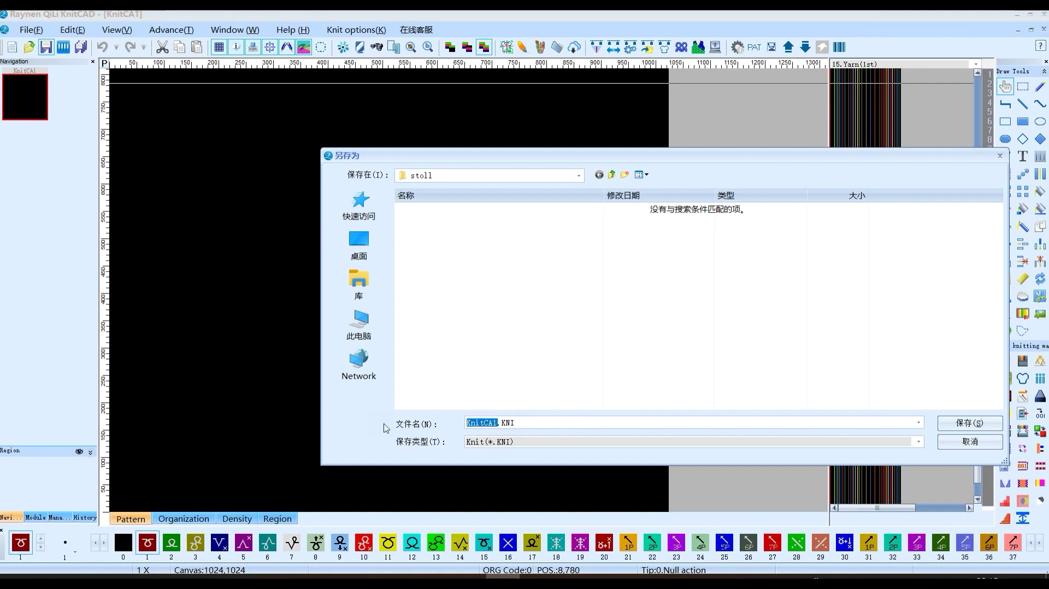
text(arka)
key(Return)
click(955, 427)
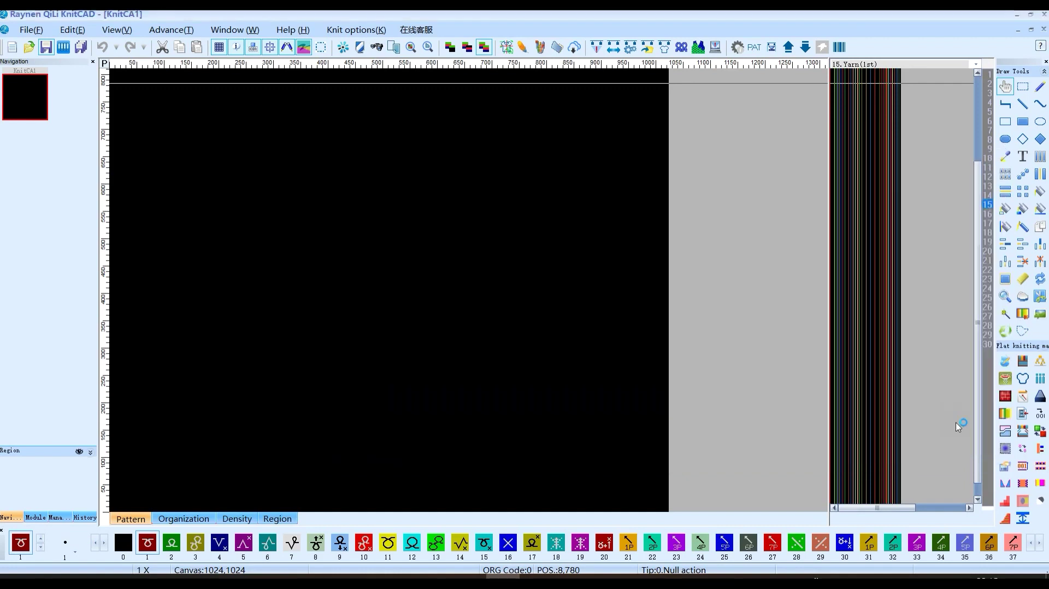
In Craft data's advanced Yarn and param settings, start the main yarn on the right and apply
click(665, 48)
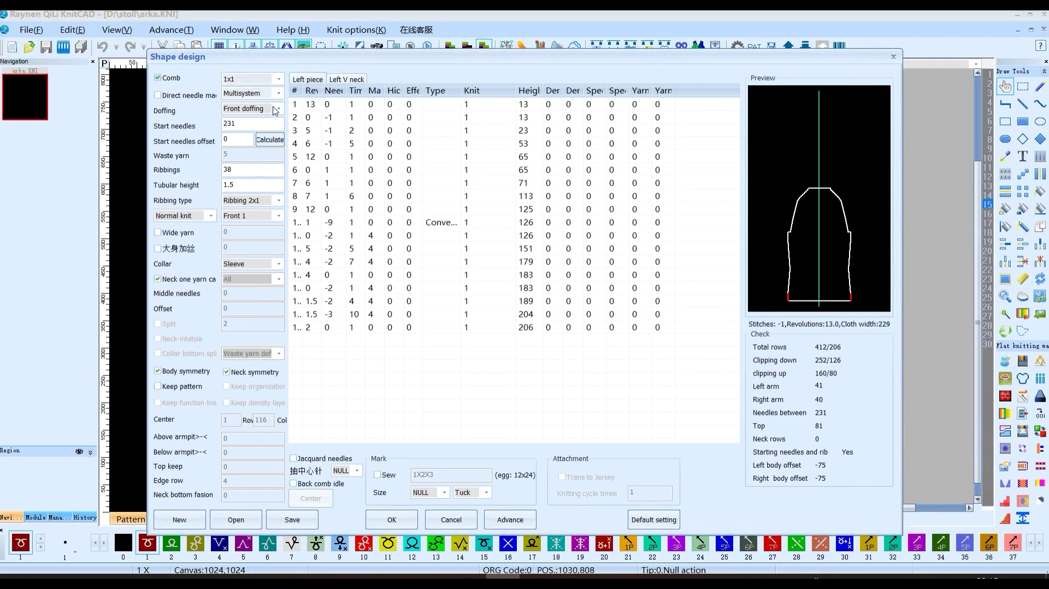
click(503, 519)
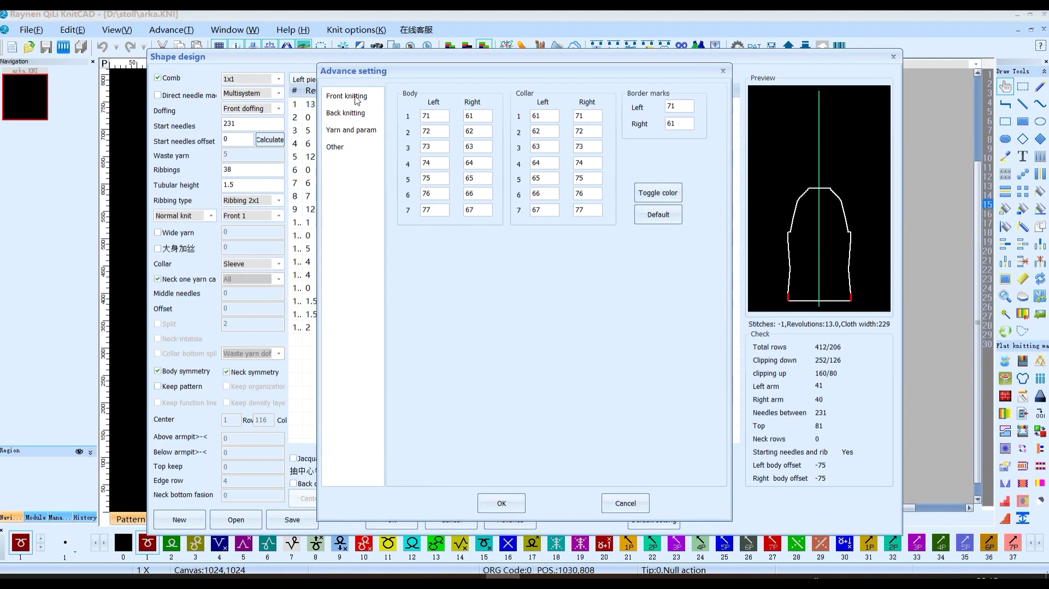
click(339, 131)
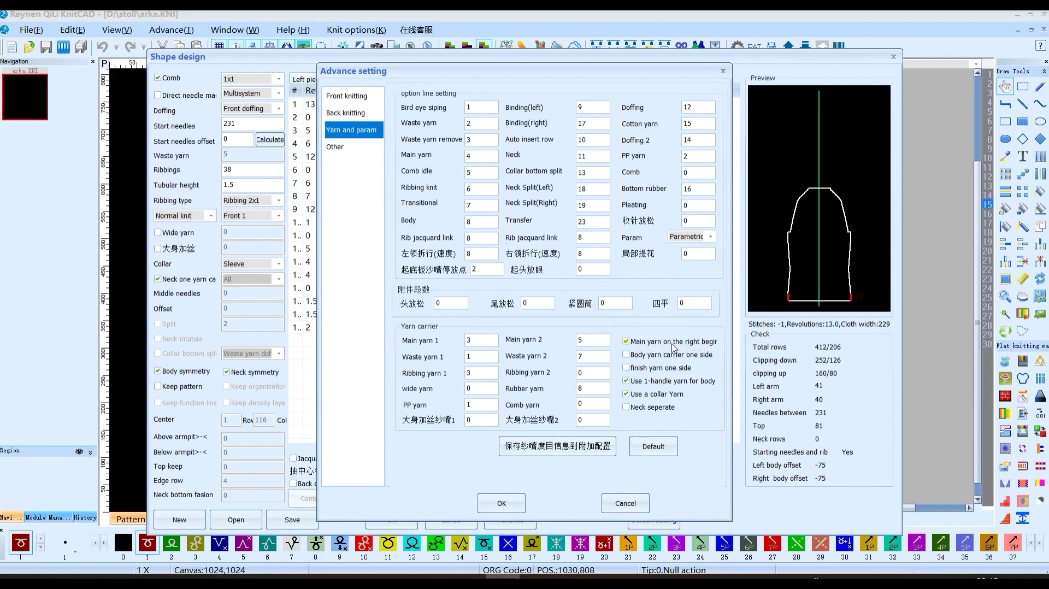
click(627, 342)
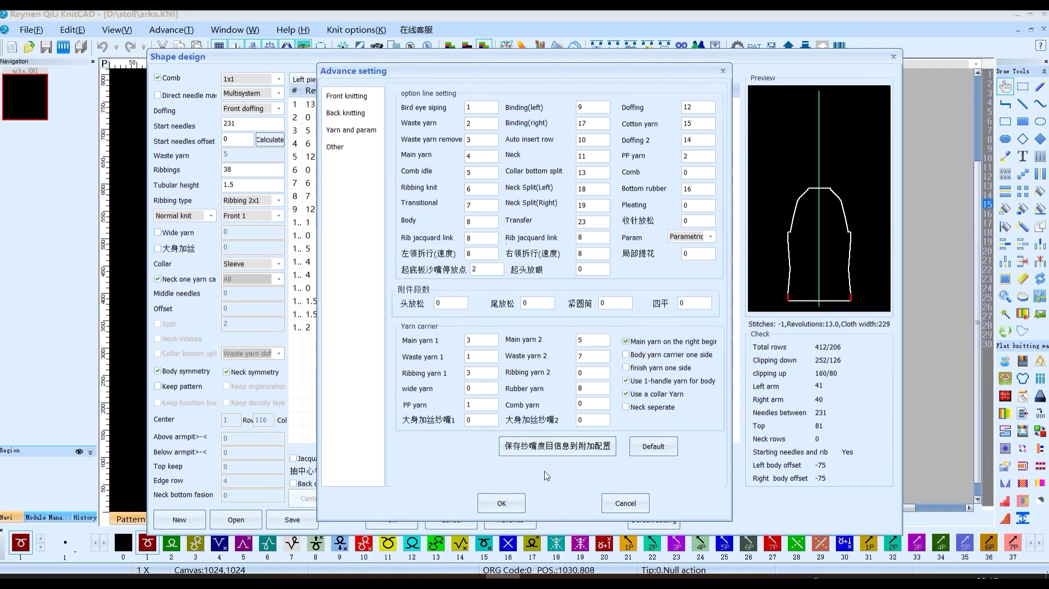
click(501, 502)
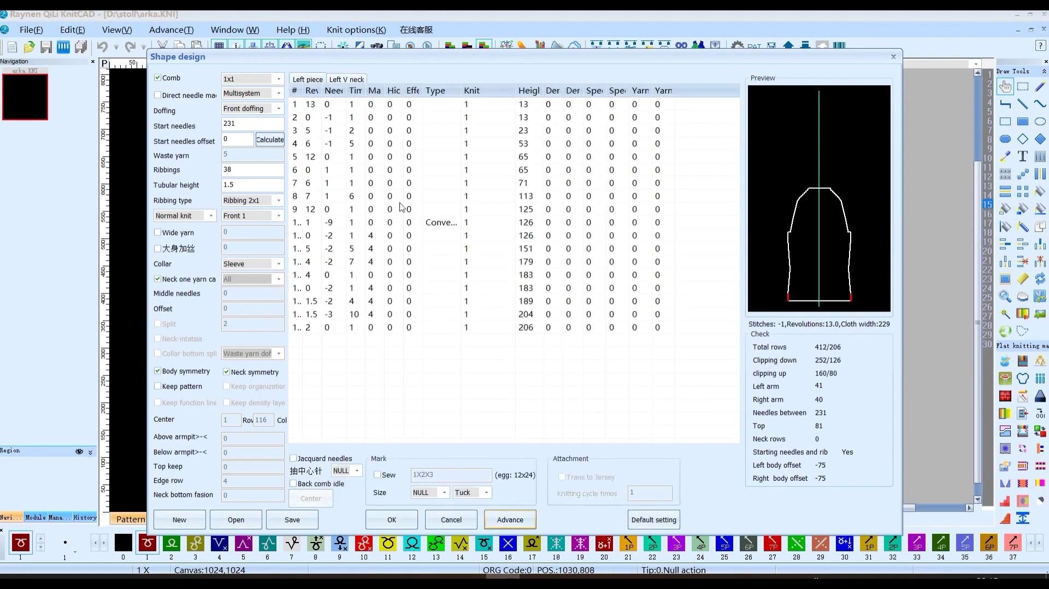
click(391, 520)
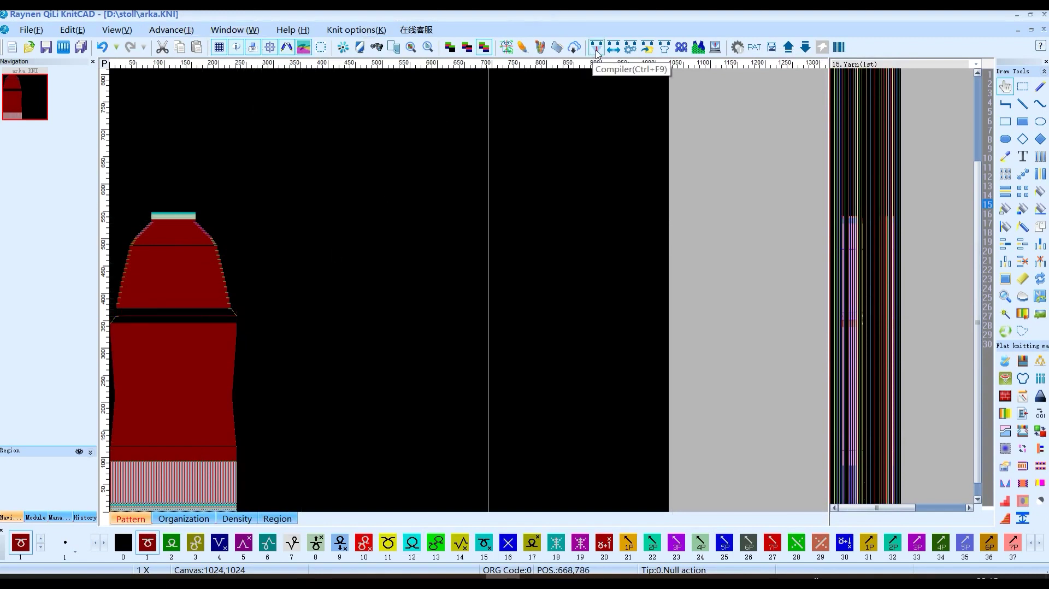
Compile arka for the CMS520C model after reviewing Stoll parameters, then close the report
click(597, 48)
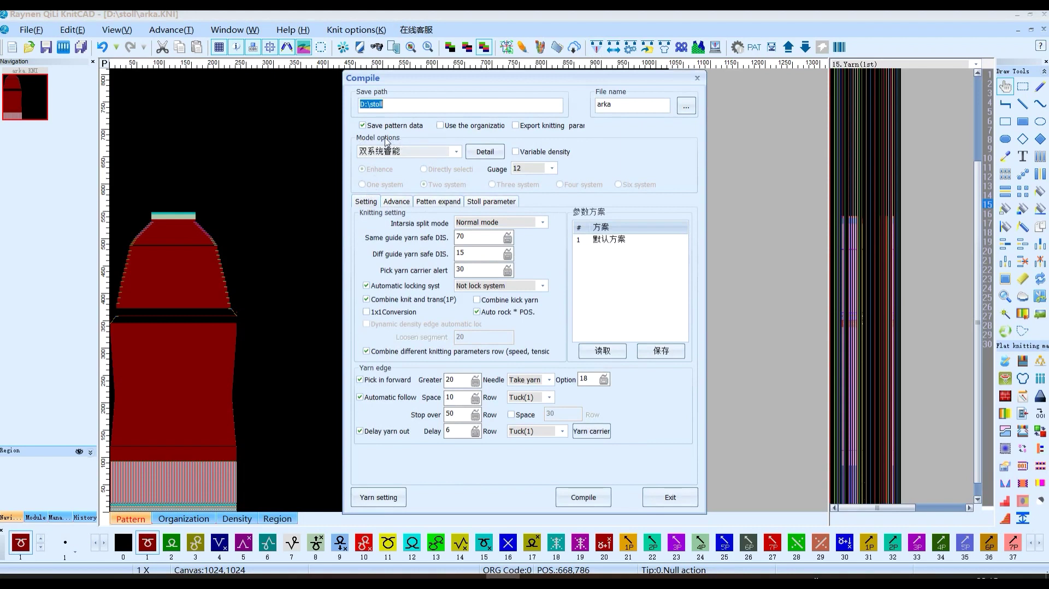
click(445, 154)
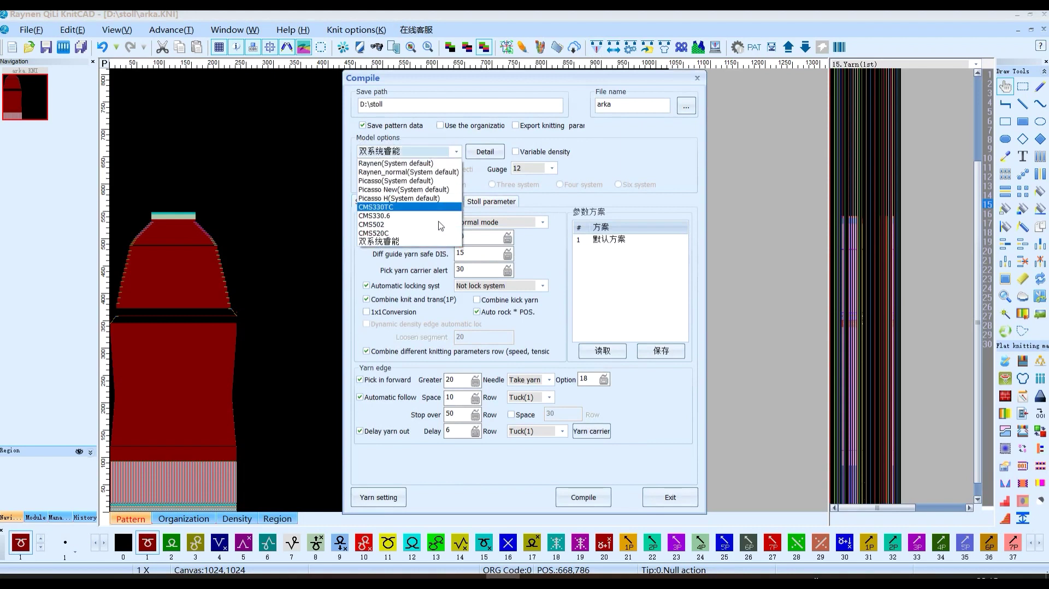
click(418, 233)
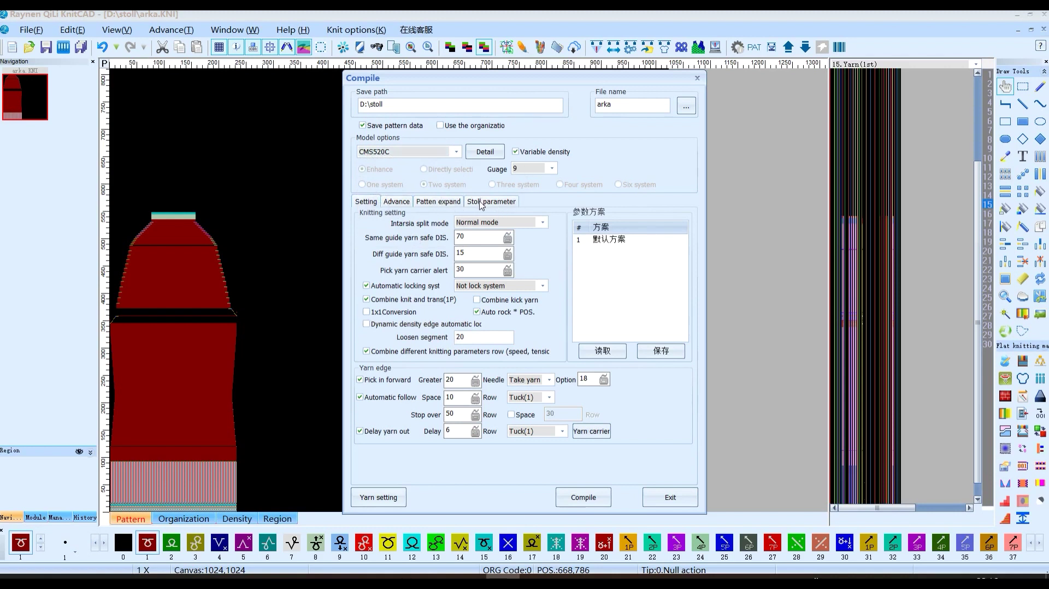
click(506, 206)
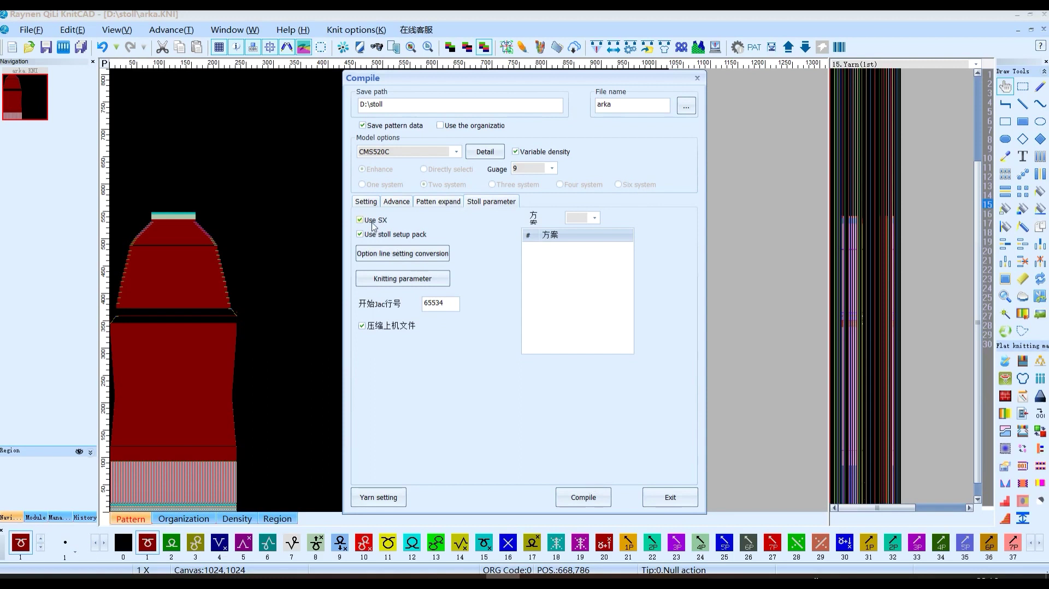
click(582, 497)
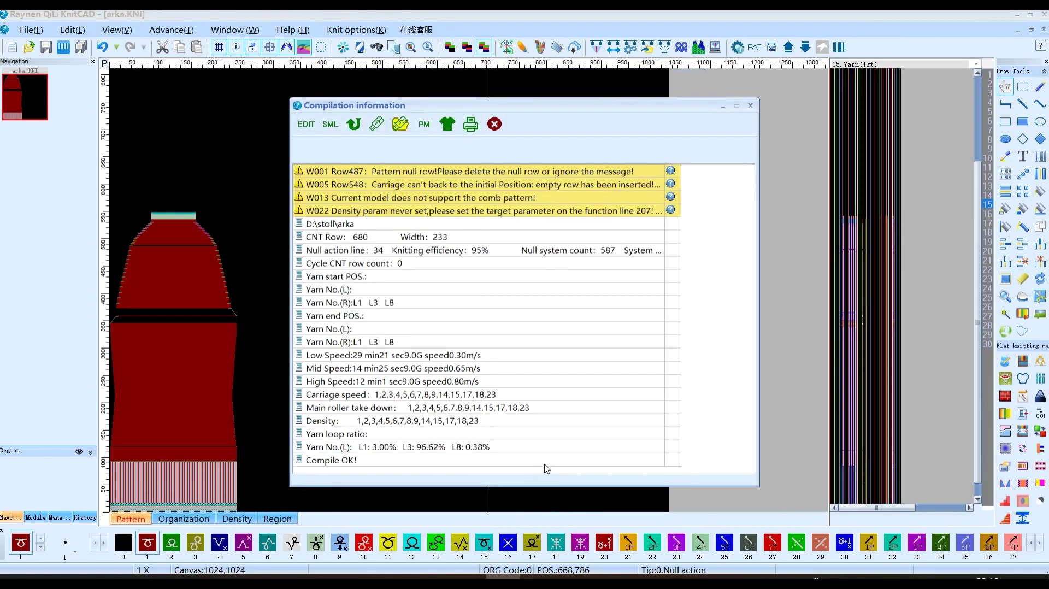
click(750, 105)
Bring the D:\stoll Explorer window forward and open arka.KNI from it
double_click(469, 15)
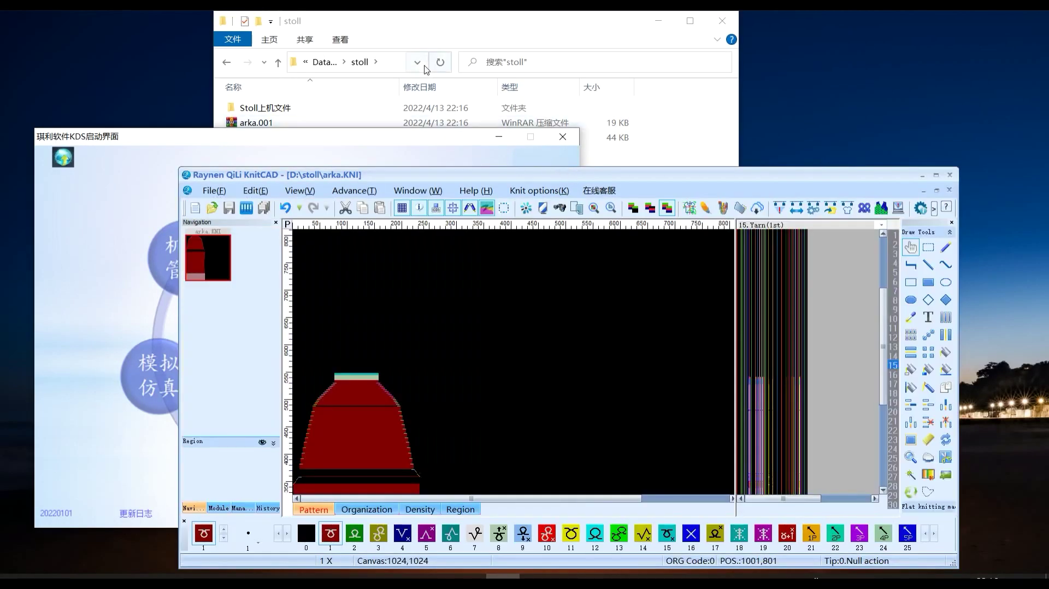
click(468, 35)
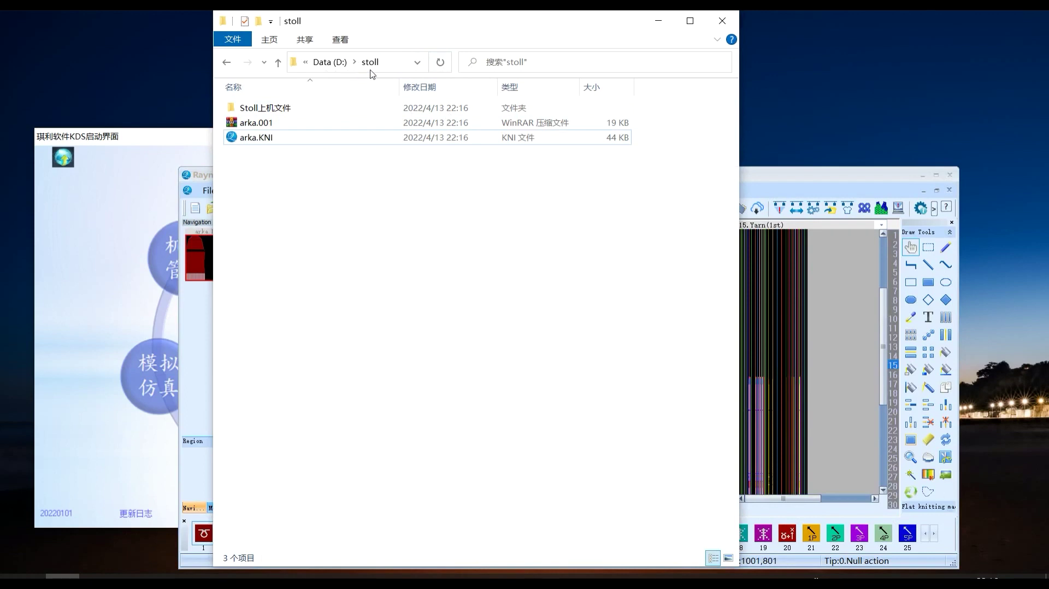
click(403, 62)
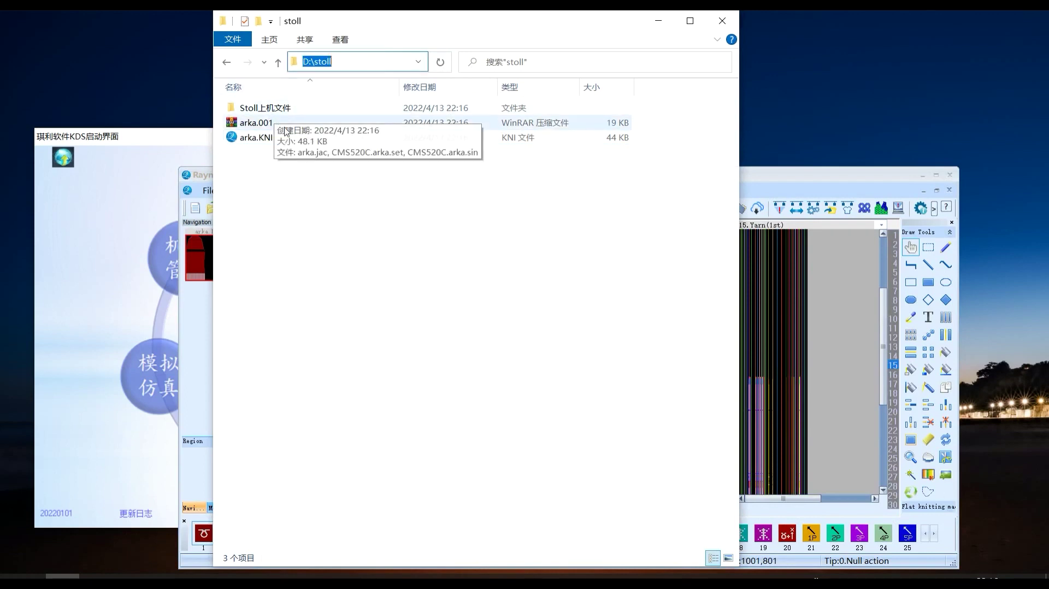
click(300, 163)
click(258, 143)
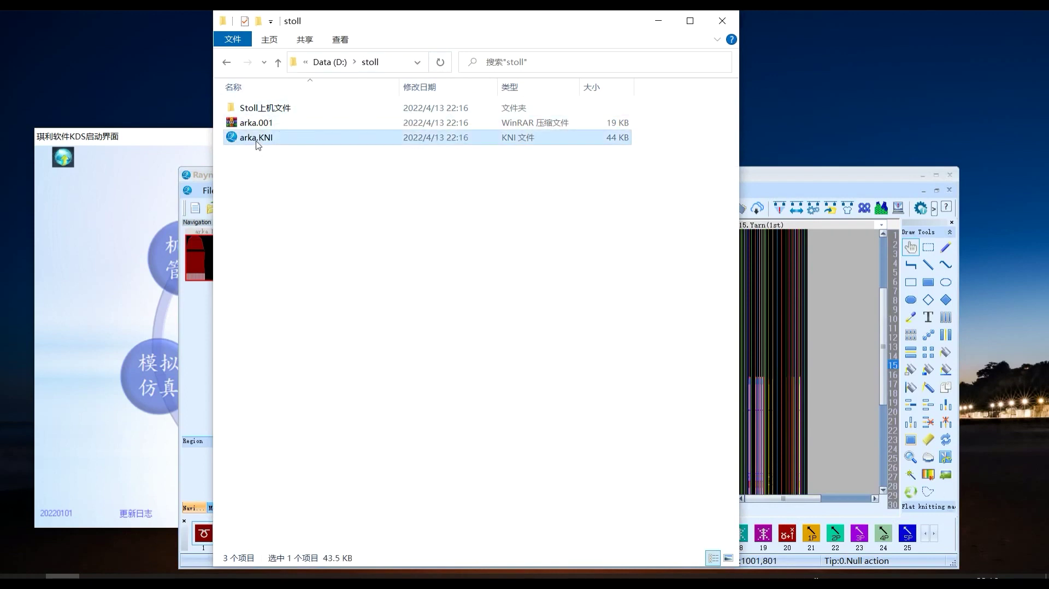
double_click(260, 143)
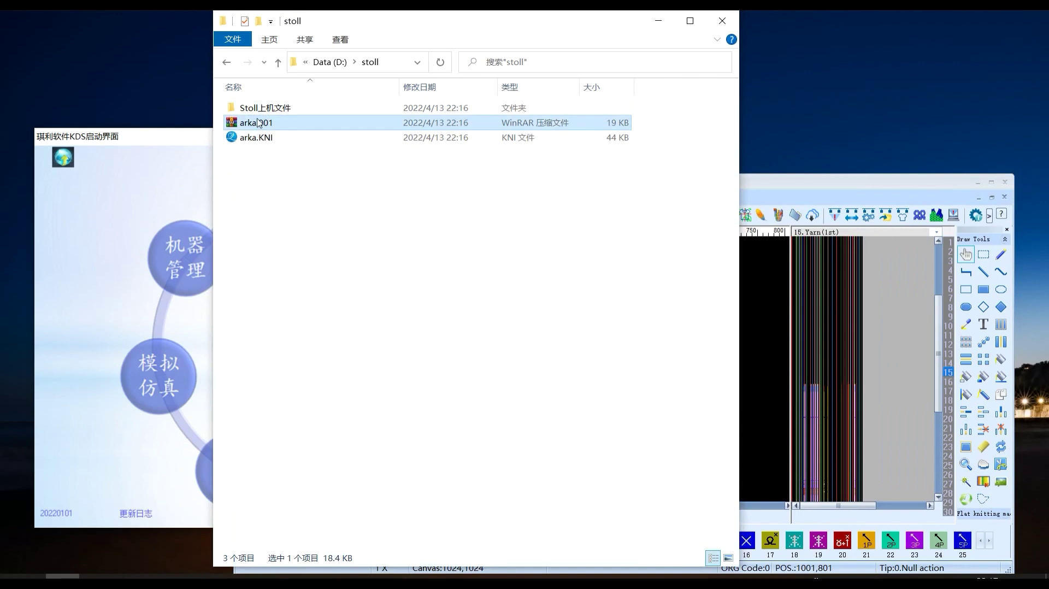
mouse_move(257, 122)
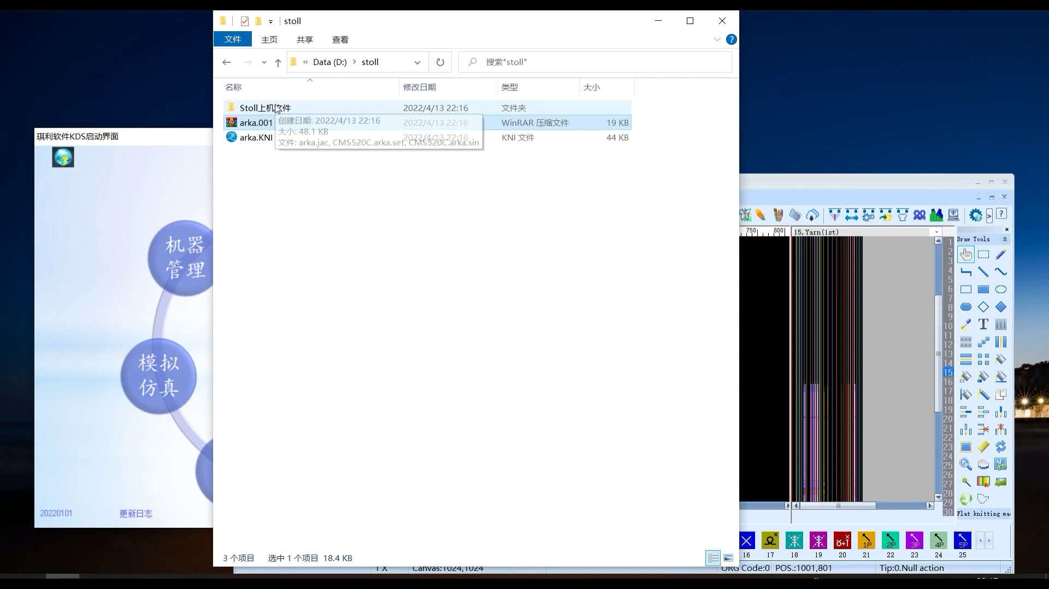
Open the Stoll上机文件 folder and right-click CMS520C.arka.sin
click(277, 108)
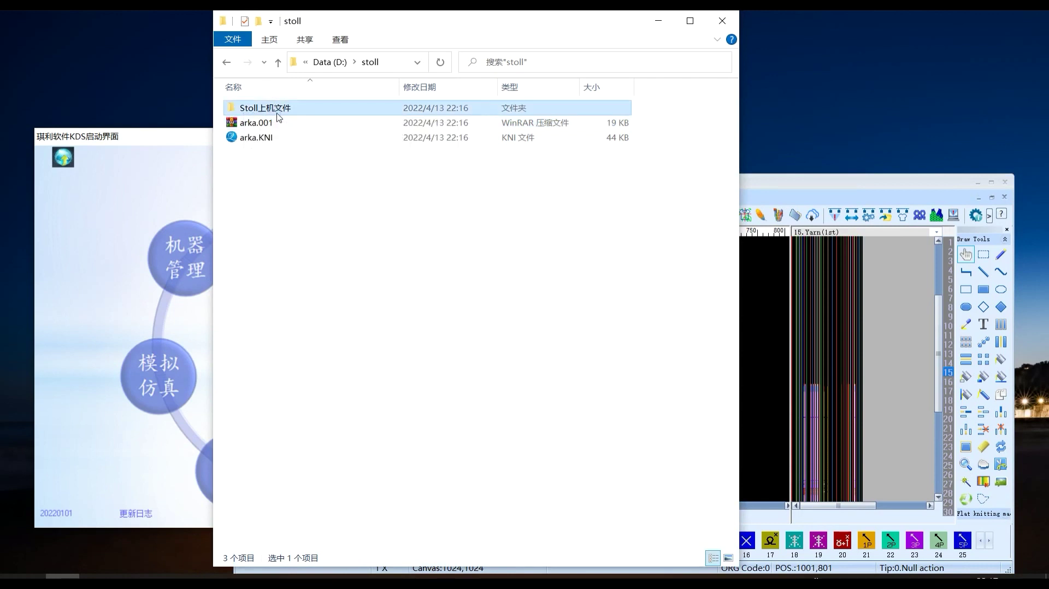
double_click(274, 112)
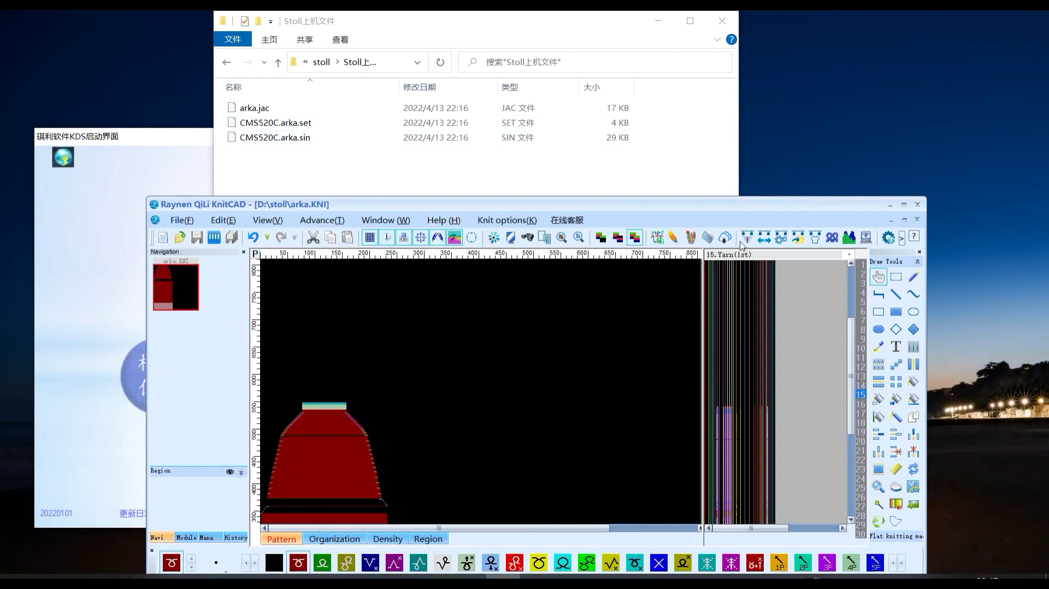
click(299, 140)
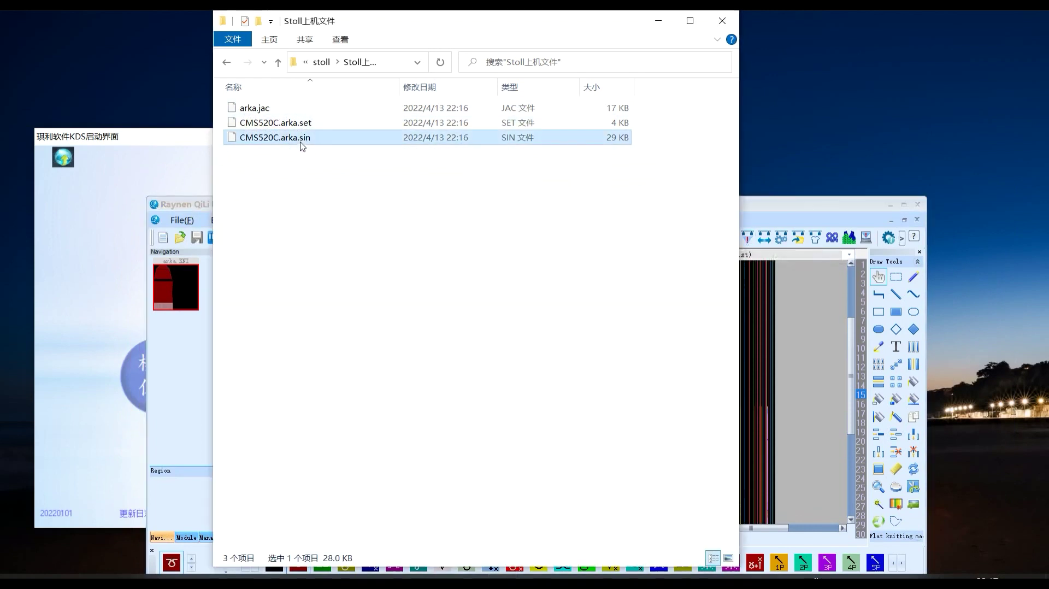
right_click(299, 139)
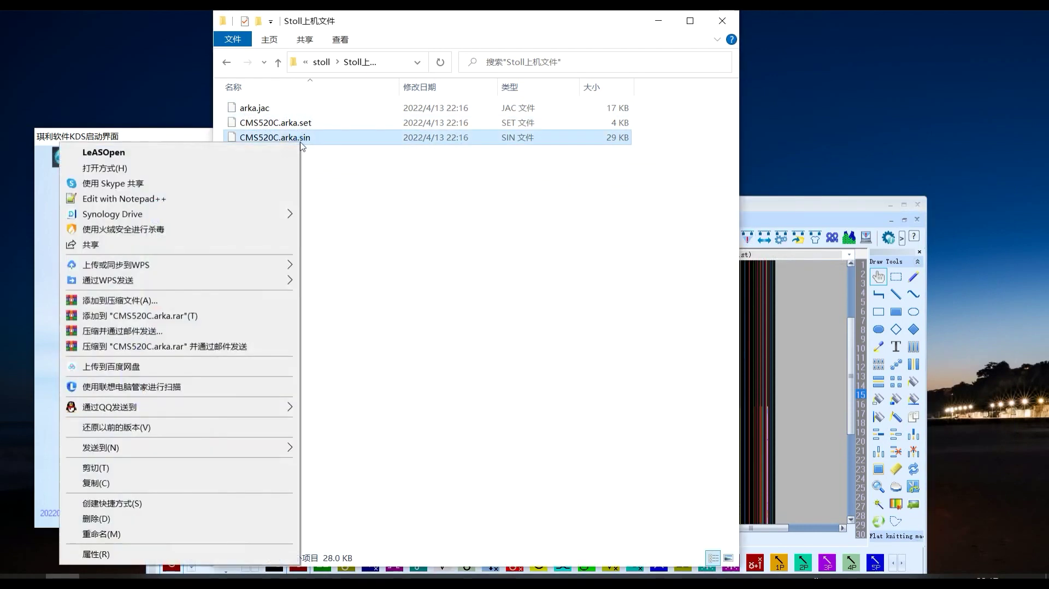
Open CMS520C.arka.sin in Notepad++, highlight every SX code, then return to KnitCAD
click(221, 200)
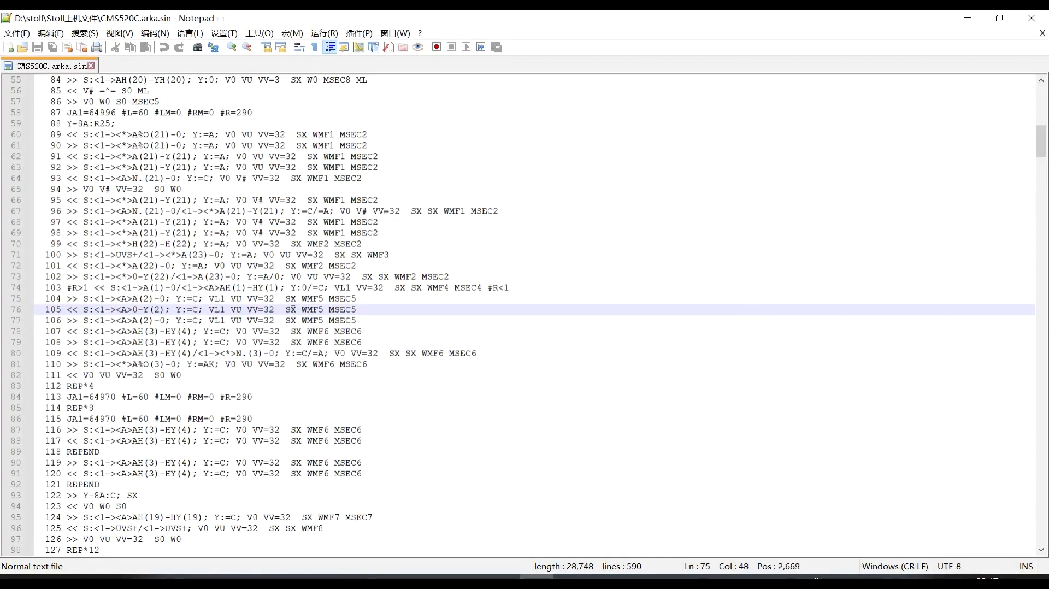
double_click(293, 299)
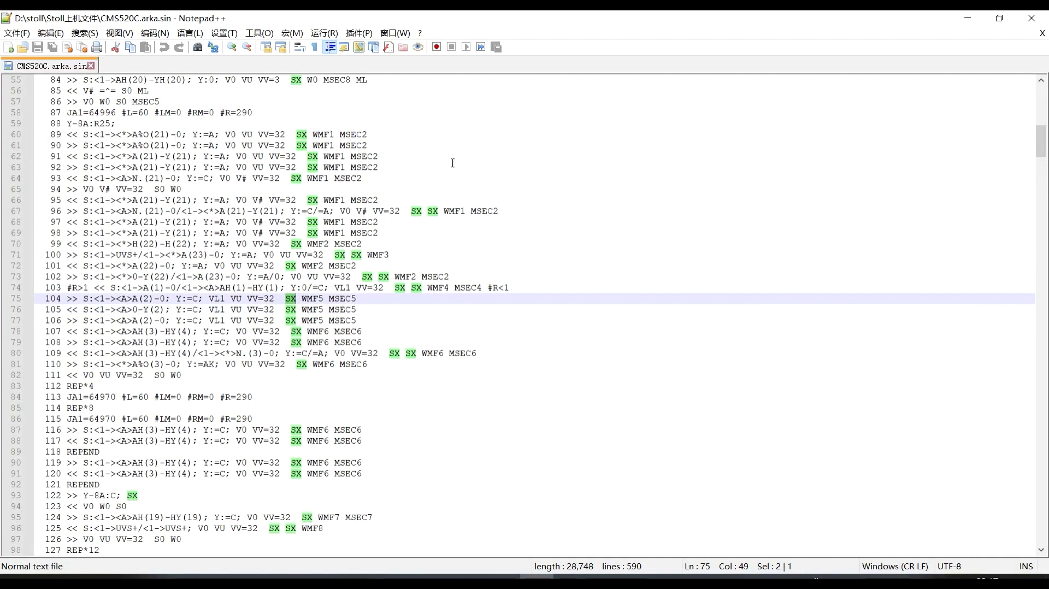
drag(497, 16, 514, 148)
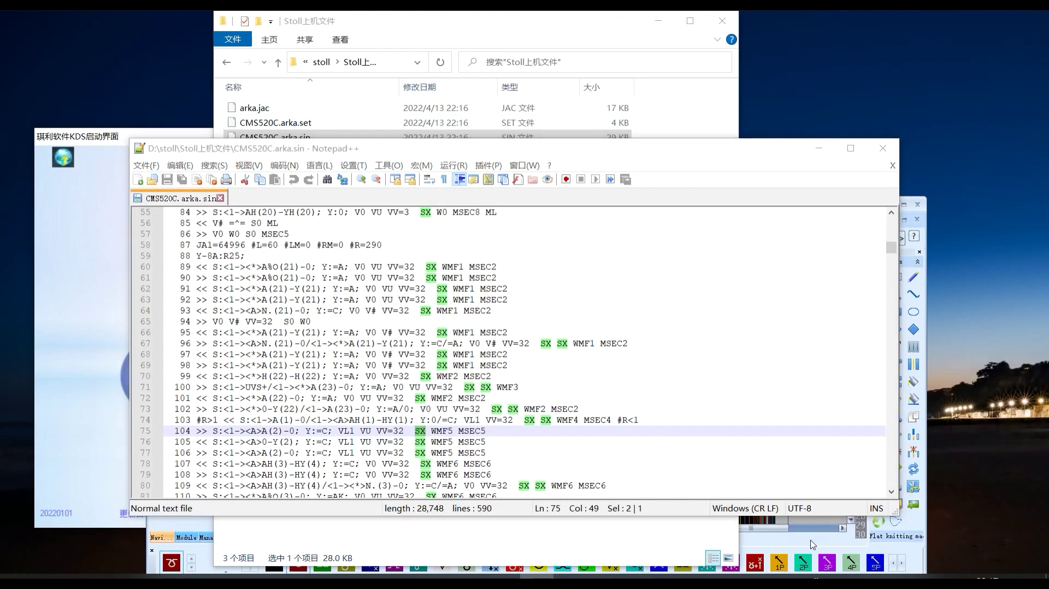
click(772, 536)
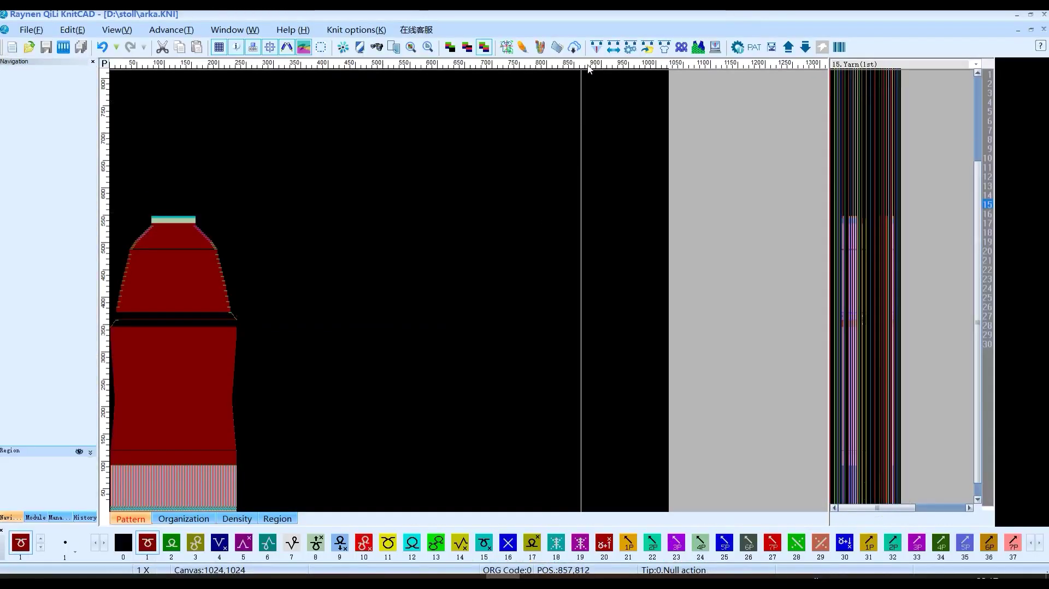
Recompile for CMS520C with Use SX unchecked in the Stoll parameters, then close the report
key(F9)
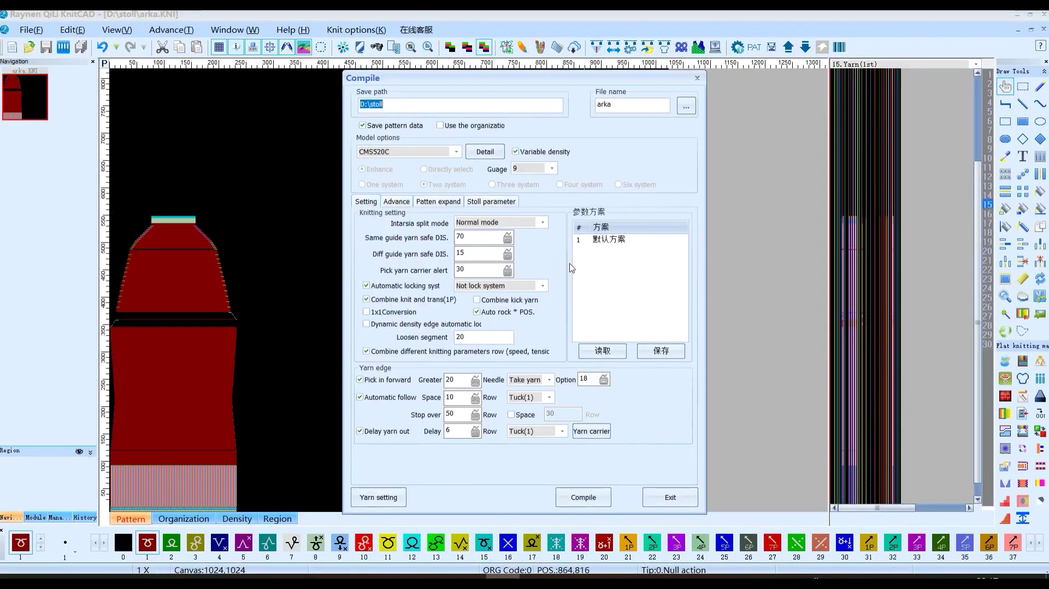
click(484, 203)
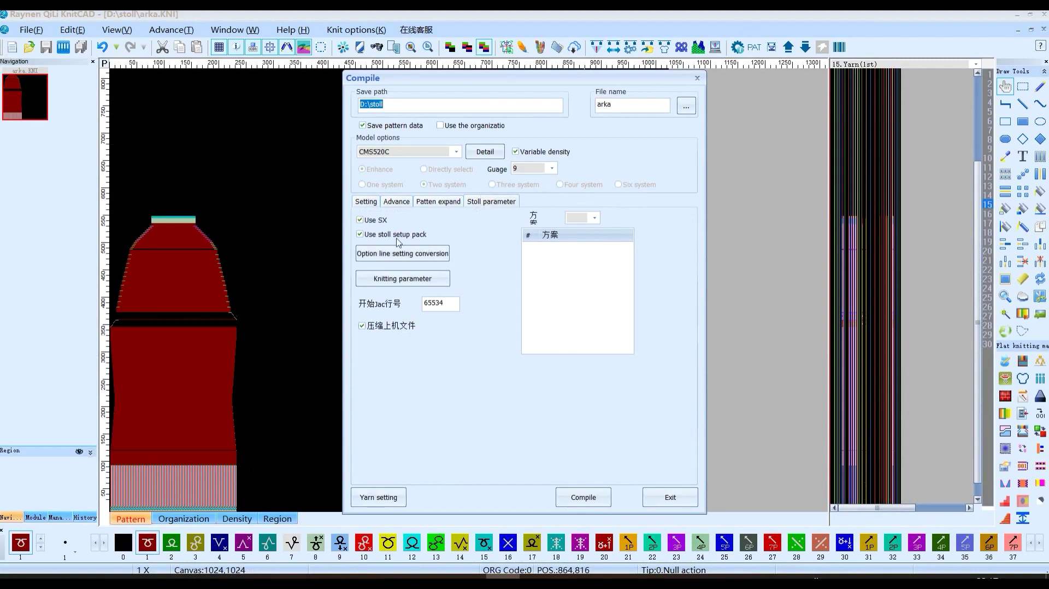
click(360, 220)
click(598, 500)
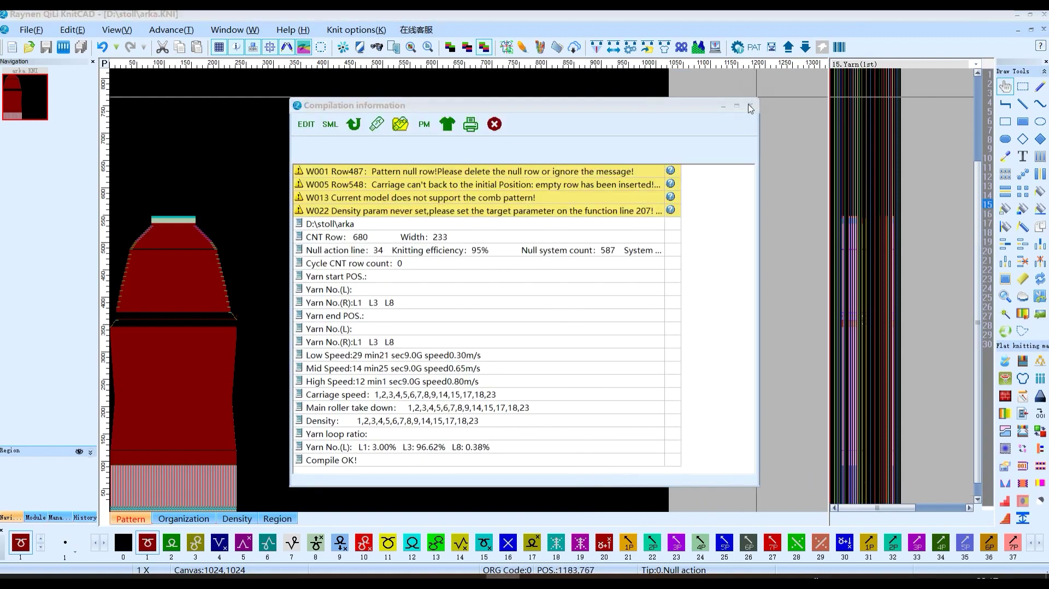
click(750, 105)
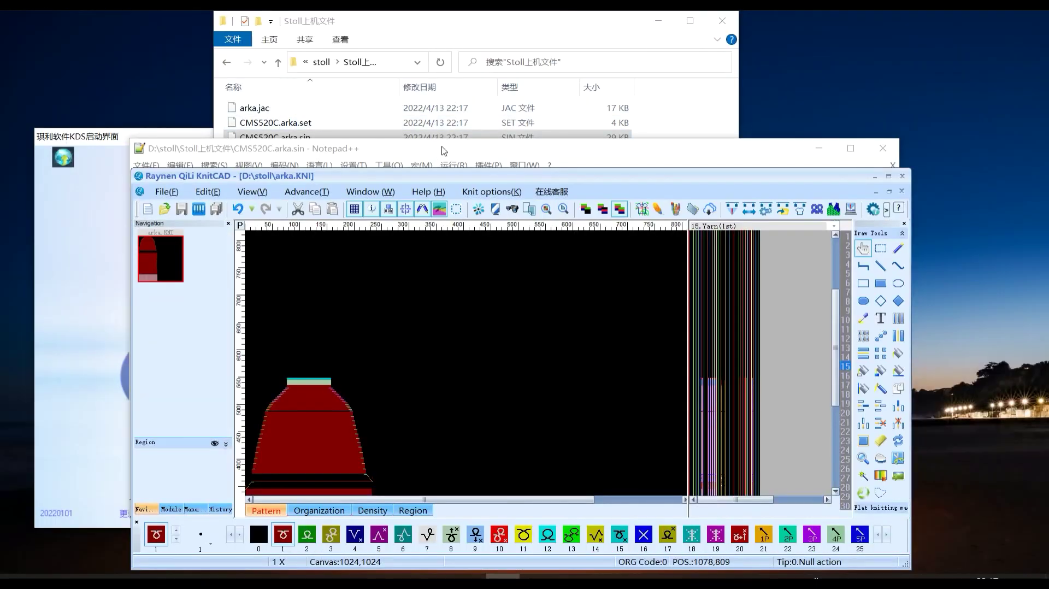
Reload the regenerated .sin in Notepad++ and highlight its S2 and S1 codes
click(444, 151)
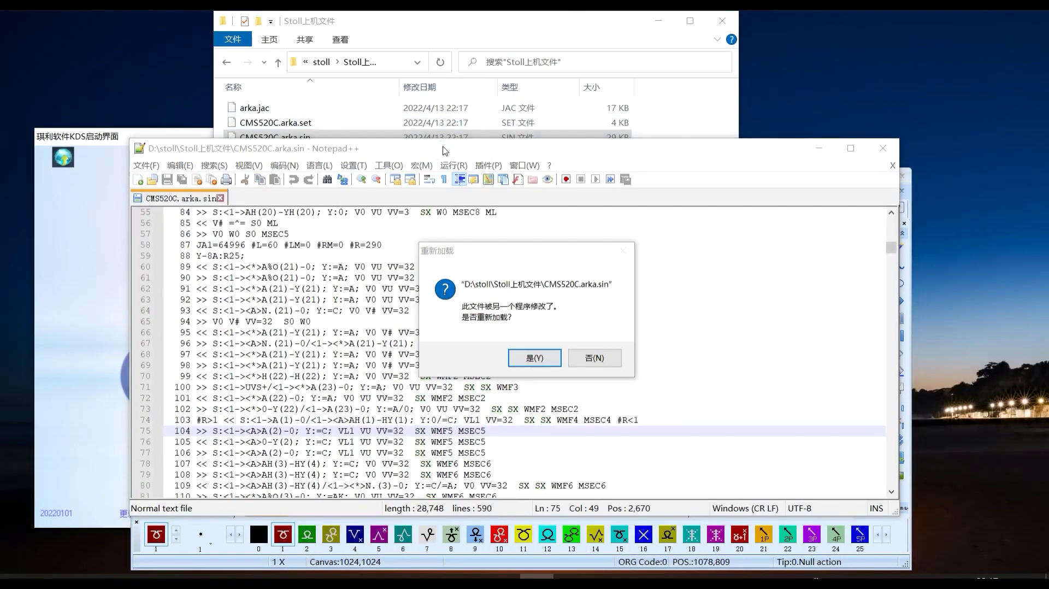
click(538, 358)
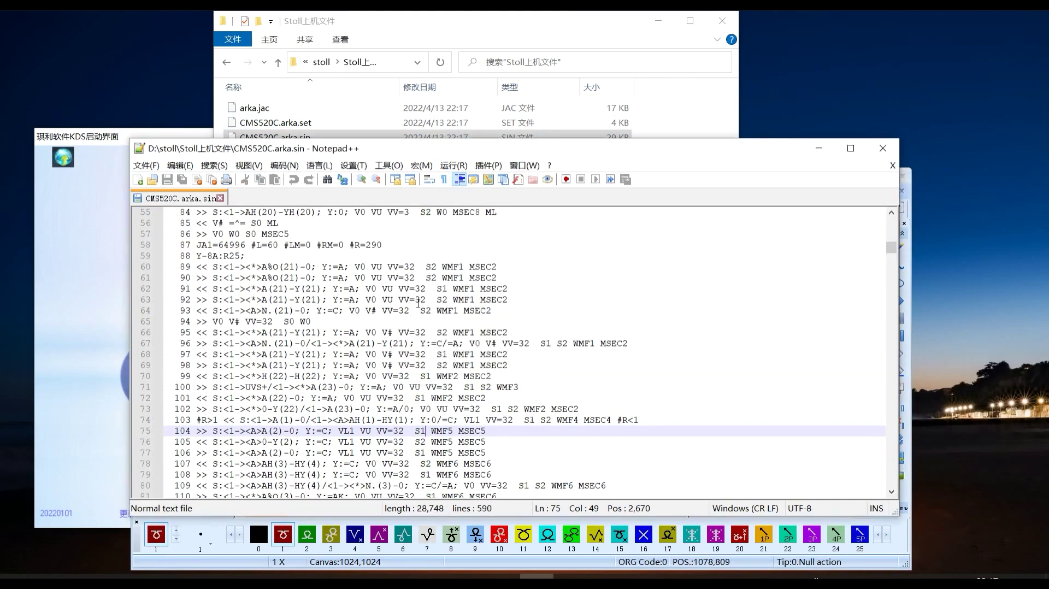
click(431, 267)
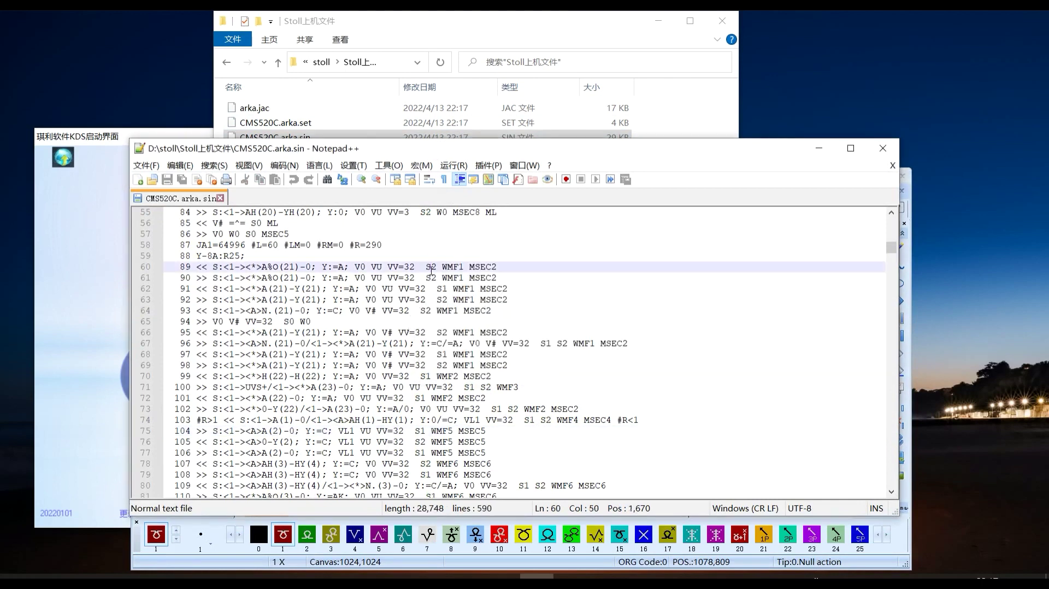
double_click(436, 267)
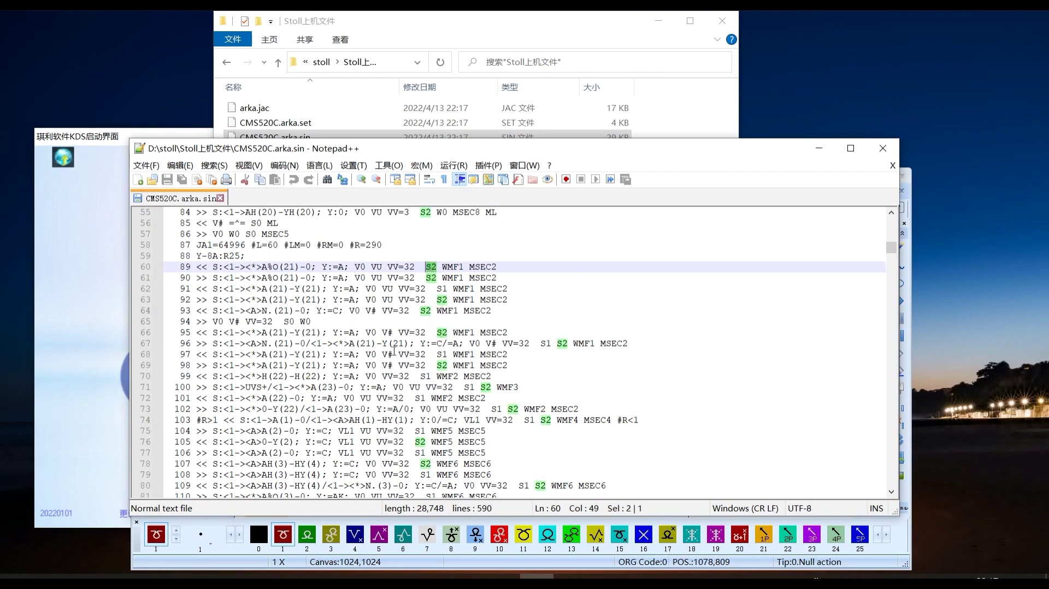
click(444, 354)
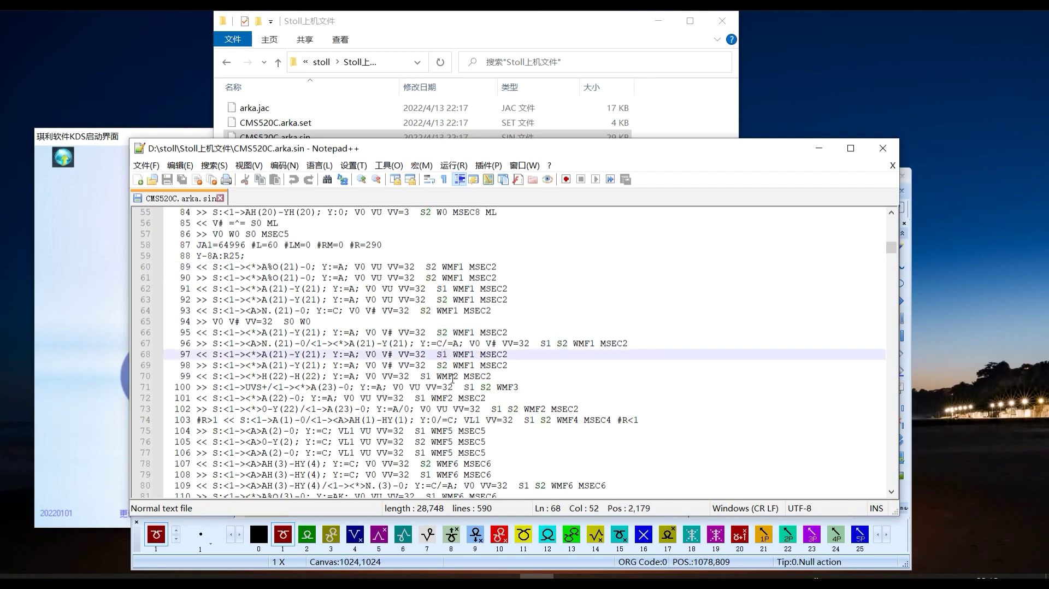
drag(448, 355, 432, 355)
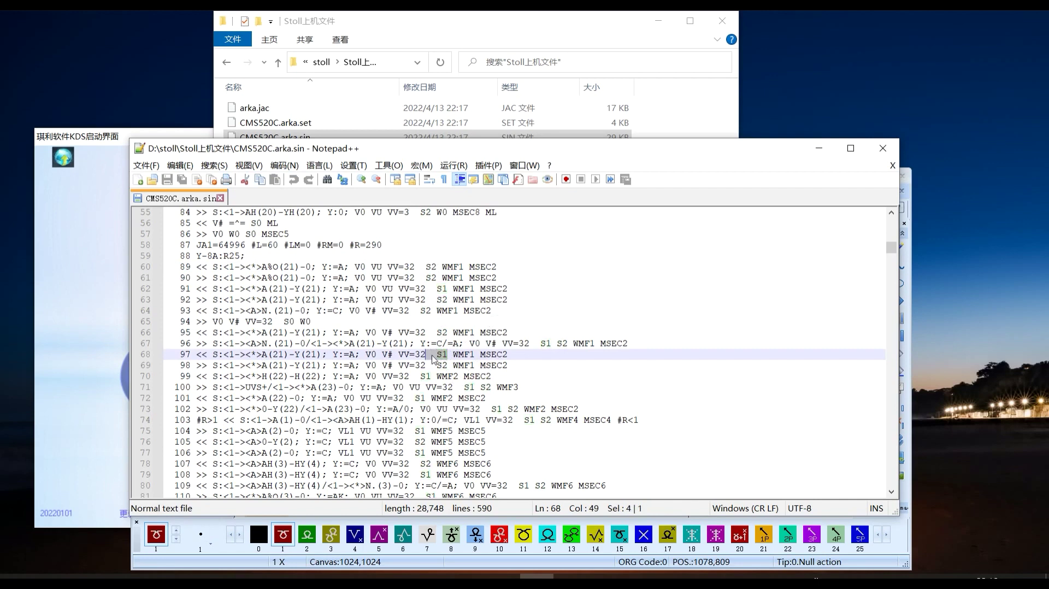
double_click(441, 354)
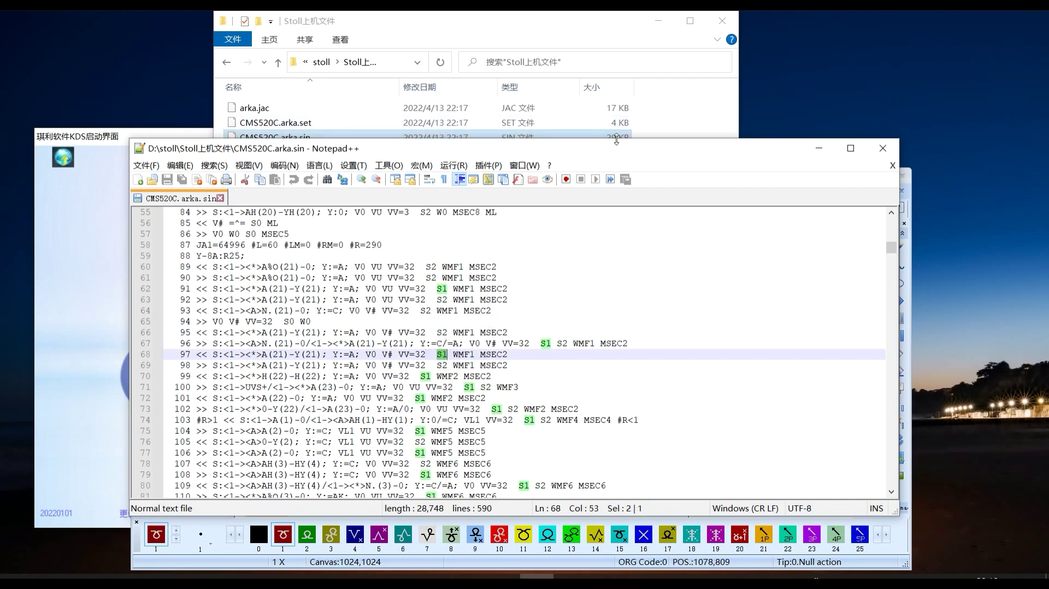
drag(777, 153, 676, 164)
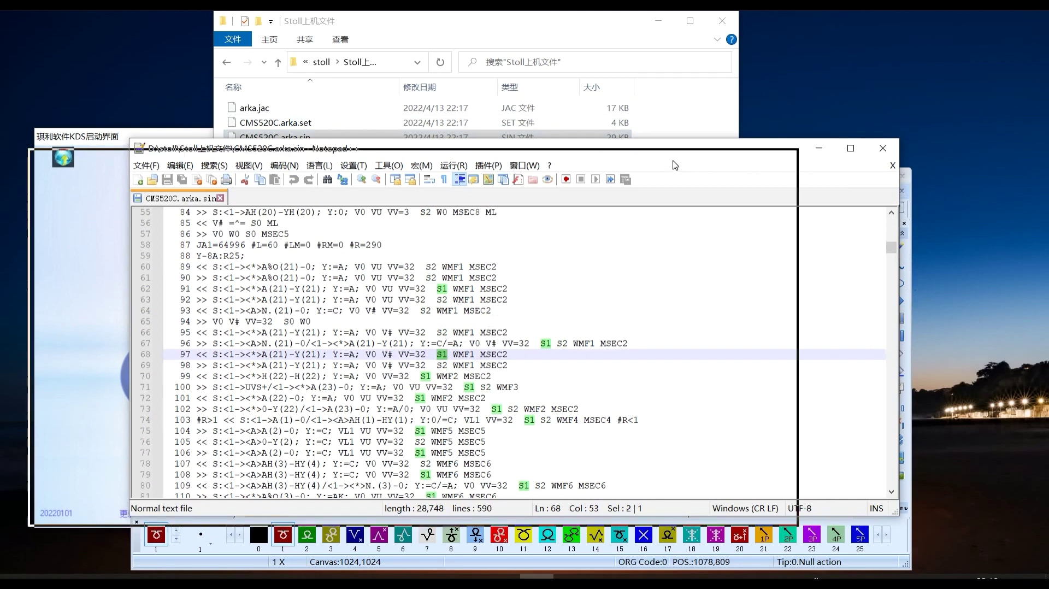
click(843, 179)
Re-enable Use SX in the Stoll compile parameters and recompile arka to Compile OK
double_click(833, 176)
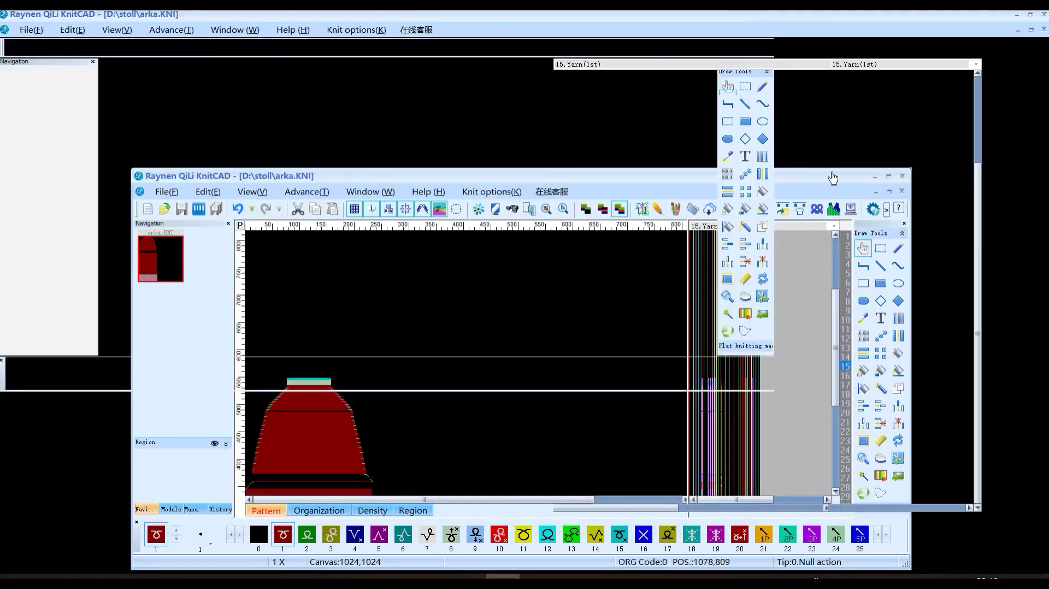
click(597, 50)
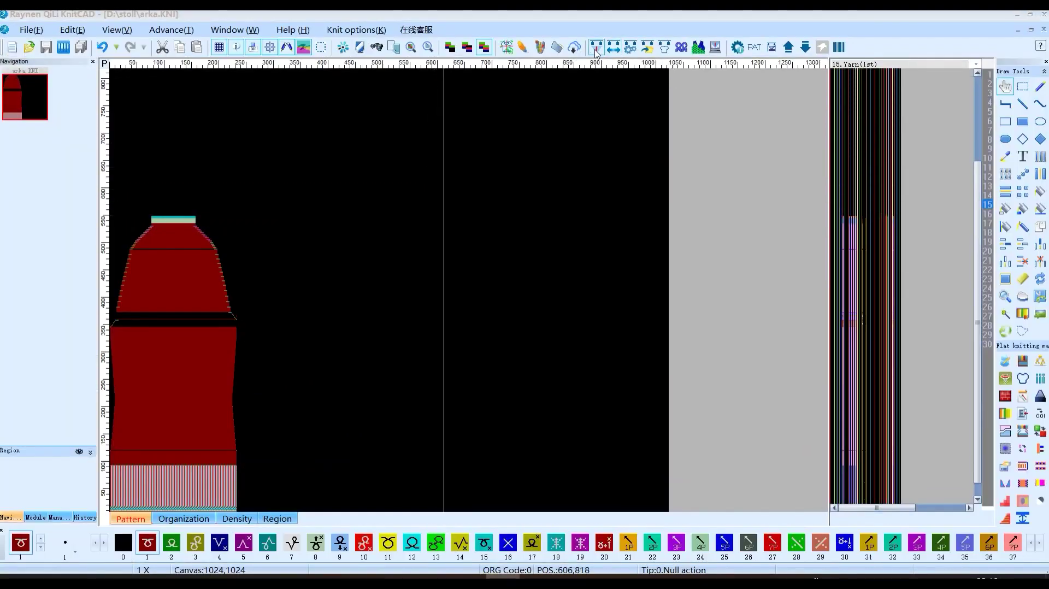
click(493, 202)
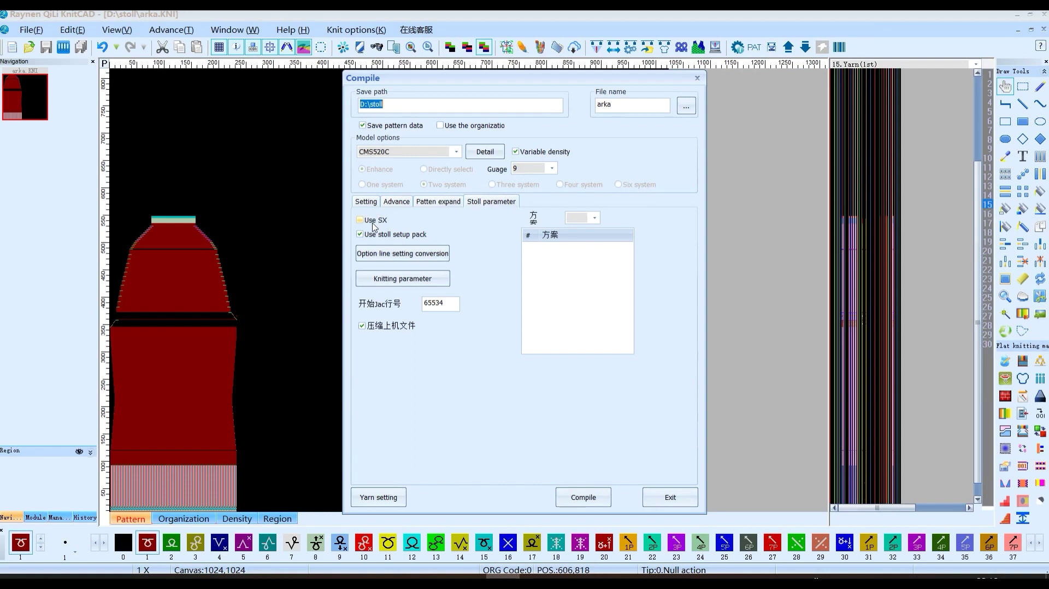
click(373, 225)
click(584, 498)
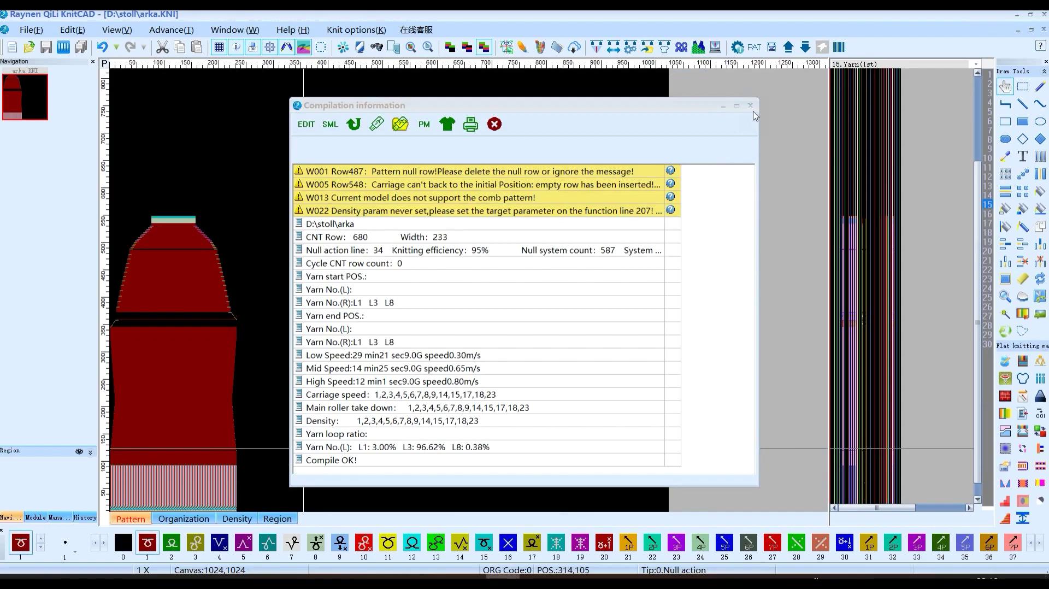
click(752, 104)
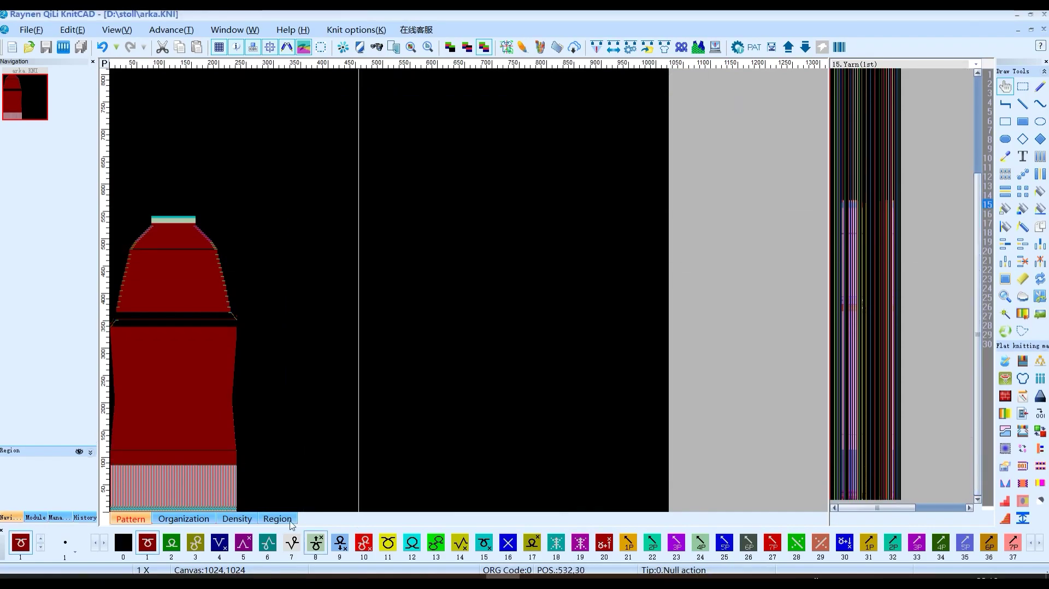
Zoom the arka canvas to 28X, then reopen the Stoll compile parameters
scroll(467, 459, up, 5)
scroll(467, 459, up, 2)
scroll(467, 459, up, 2)
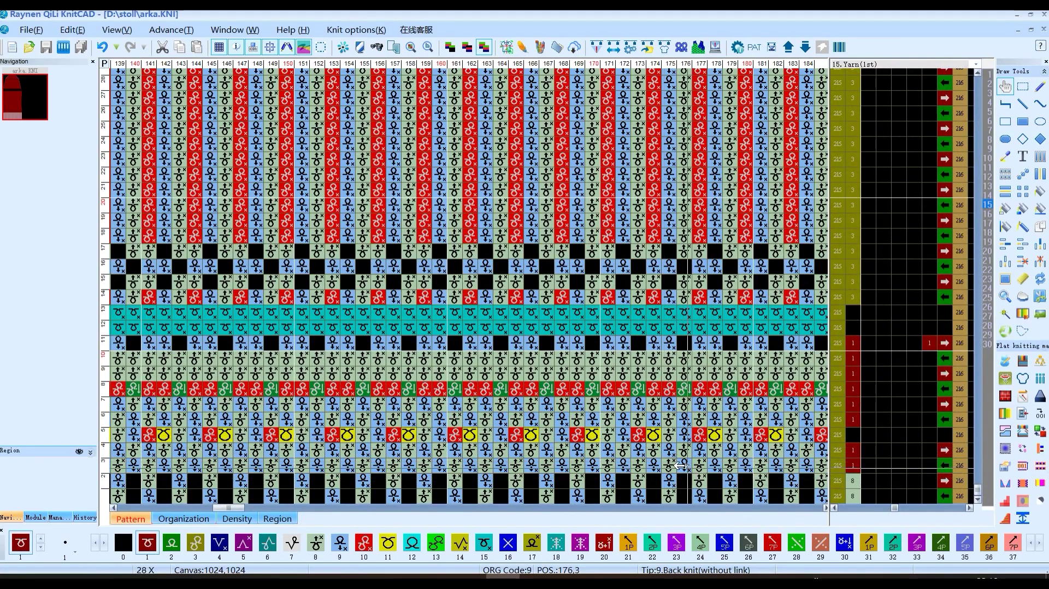
mouse_move(721, 451)
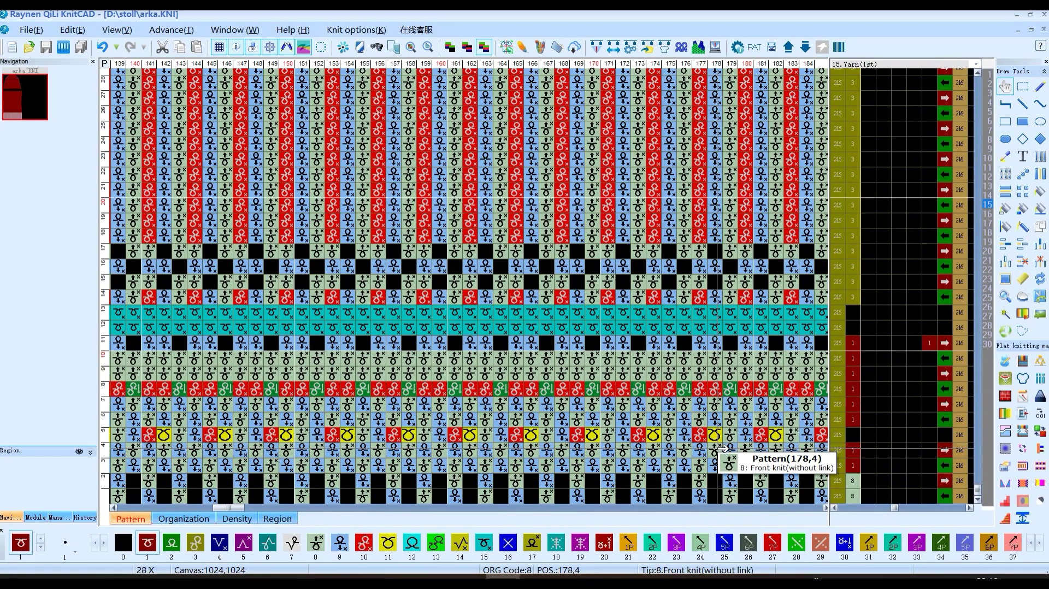
click(596, 47)
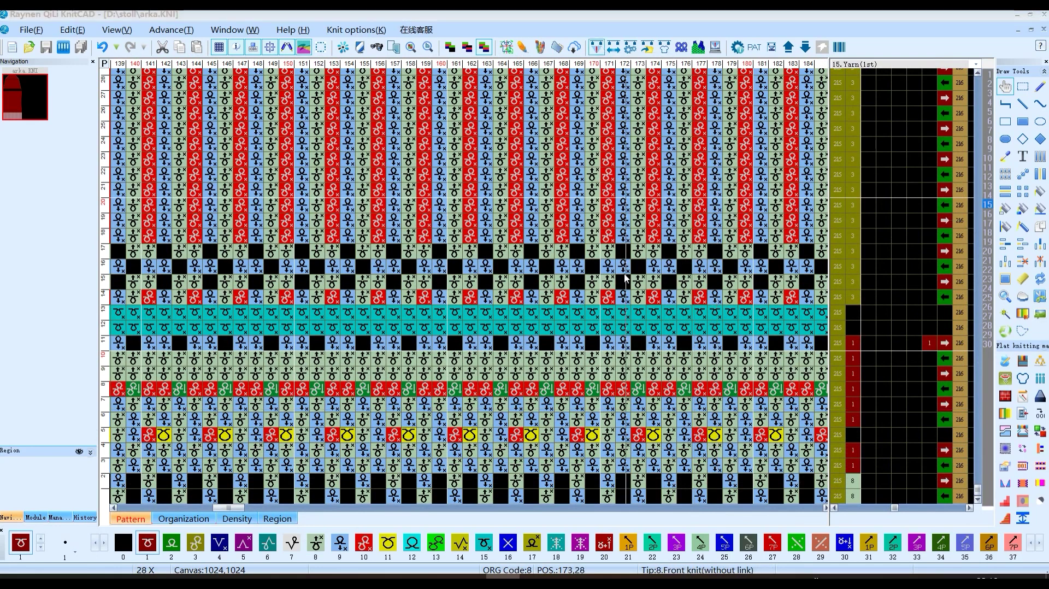
click(490, 203)
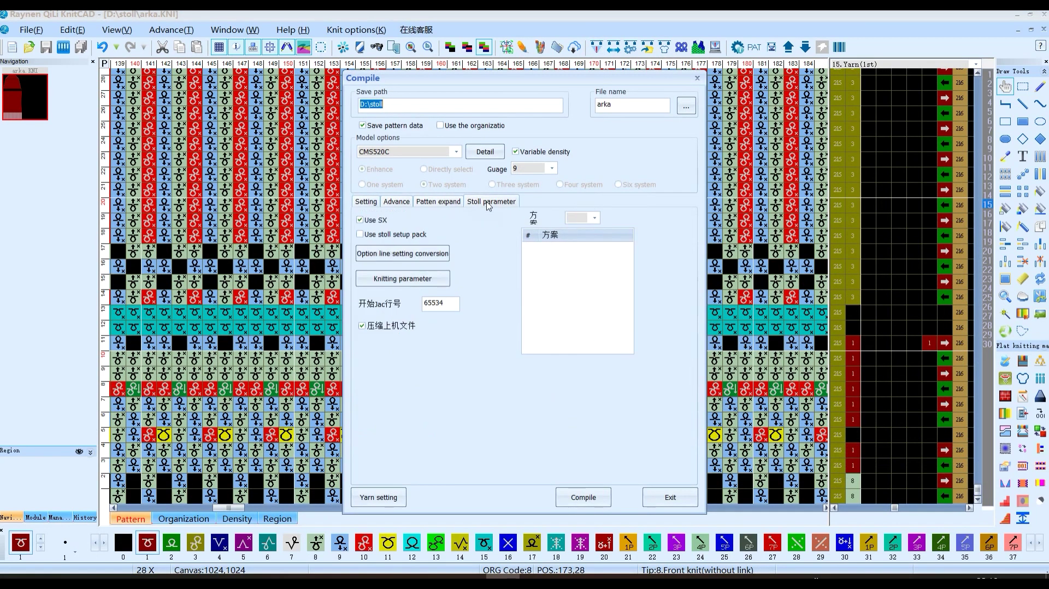
Switch on the Stoll setup pack and open the option-line conversion table
click(380, 235)
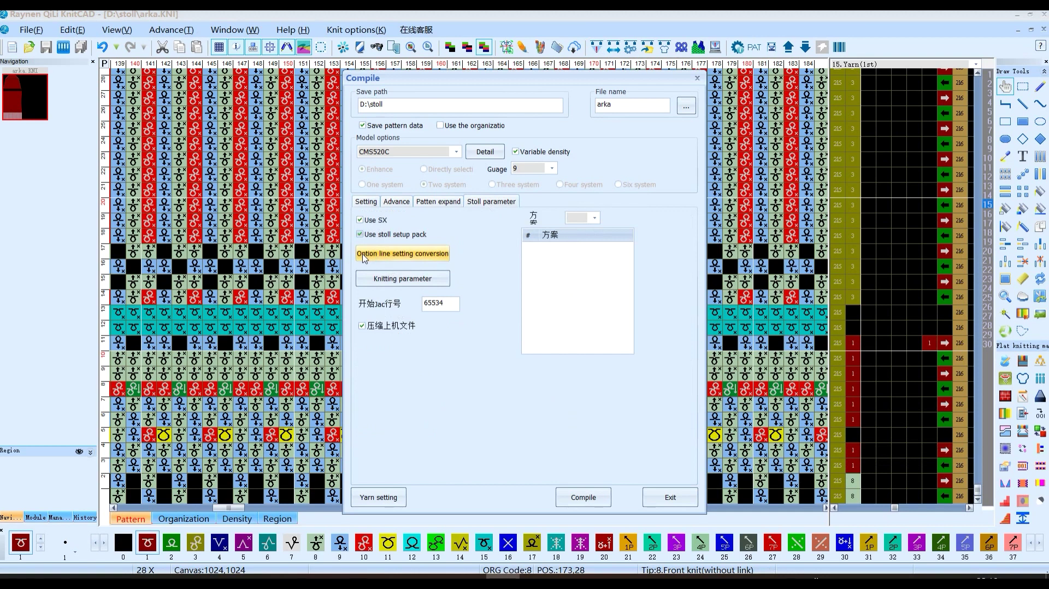
click(431, 259)
drag(549, 156, 523, 76)
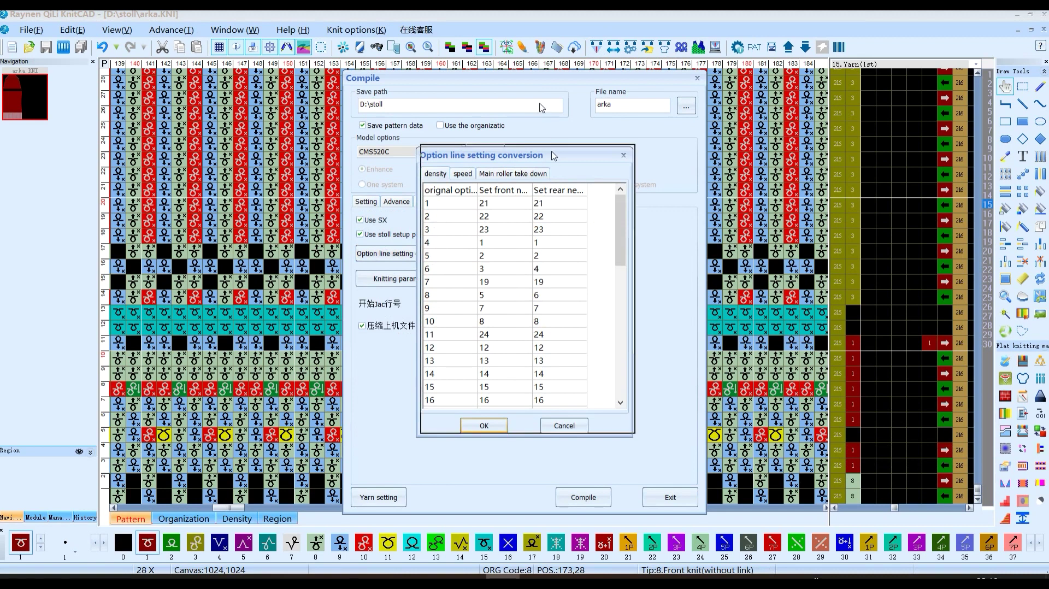
Review the density conversion entries, then close the table and the compile settings
click(411, 97)
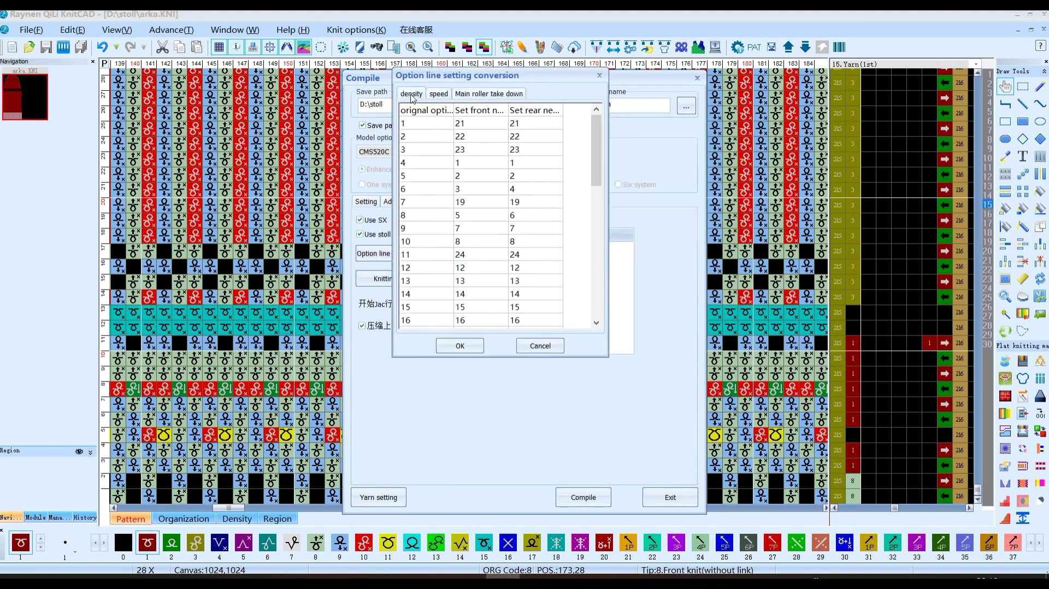
click(417, 128)
click(414, 150)
click(411, 175)
click(534, 347)
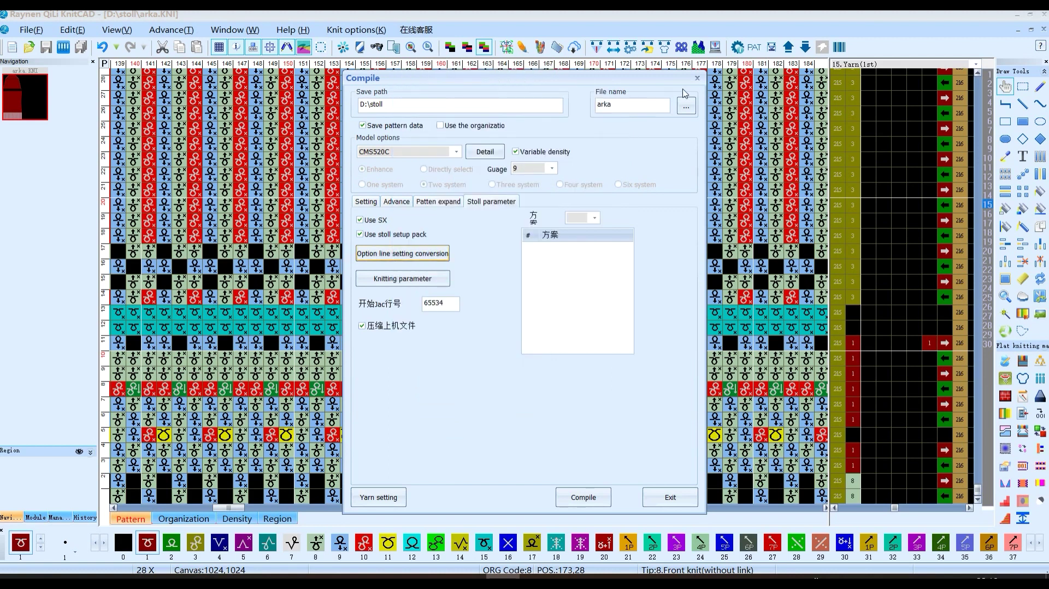
click(697, 77)
Fill the bottom two rows of the Density option line with value 20
click(989, 130)
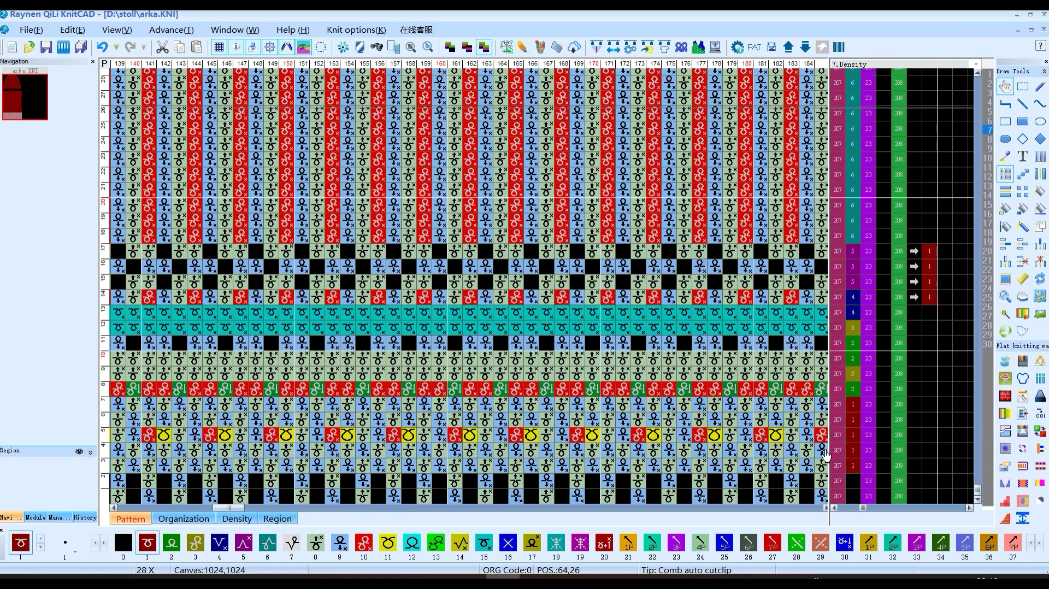
click(853, 465)
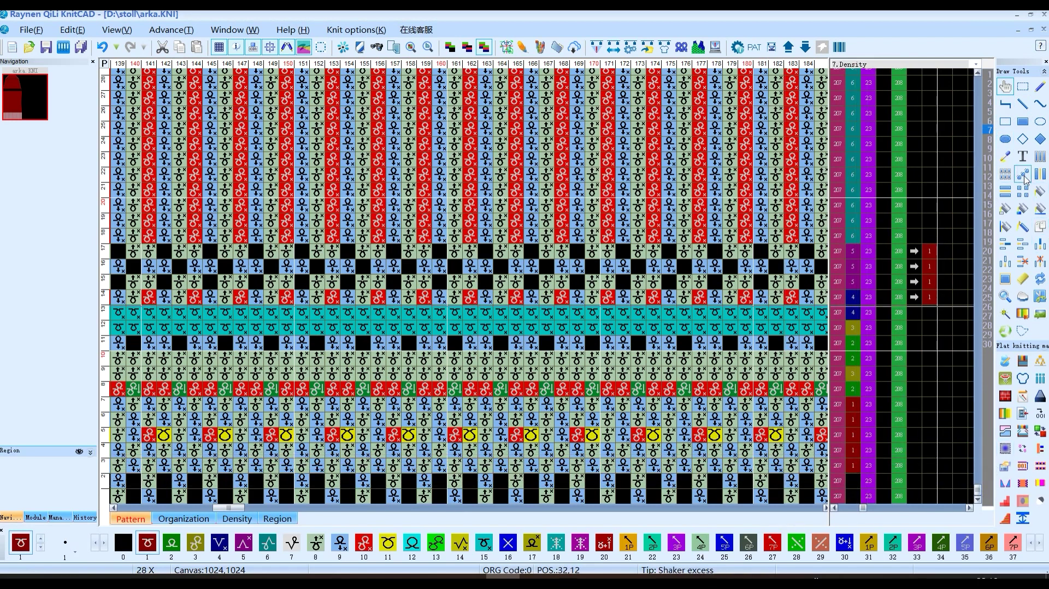
drag(852, 434, 868, 465)
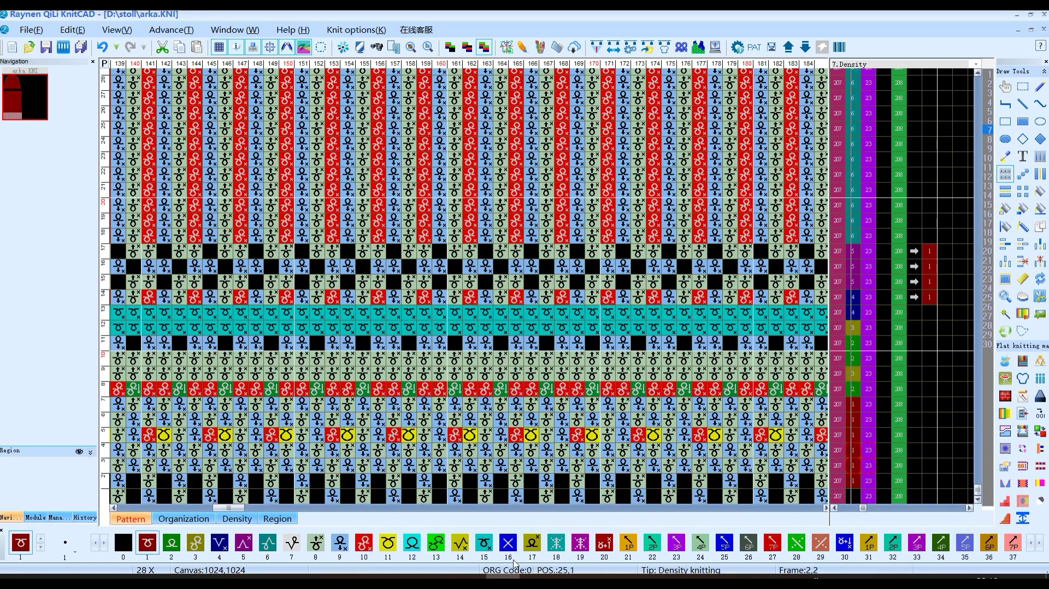
click(1022, 121)
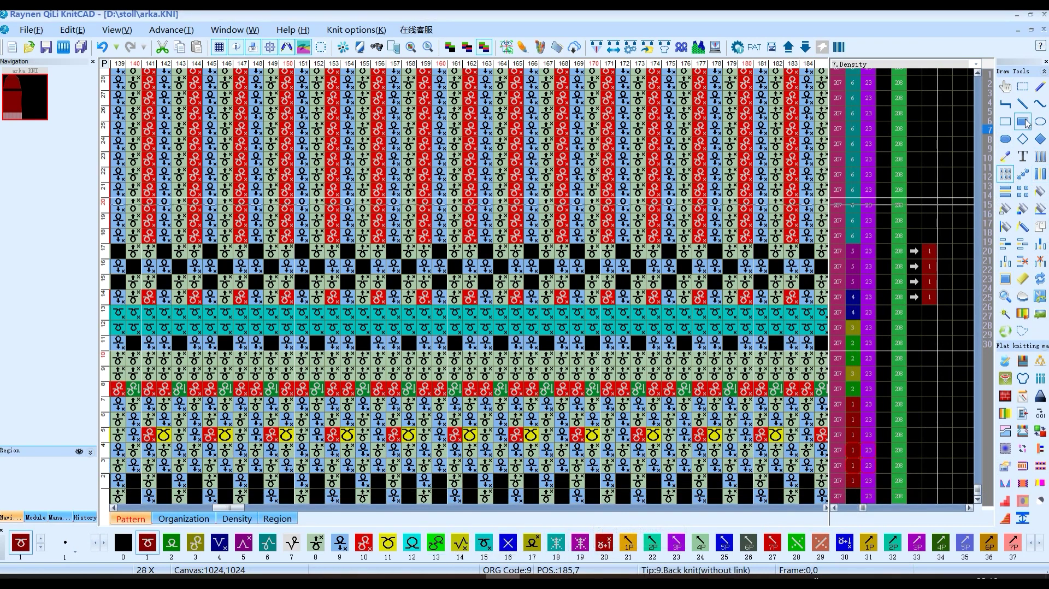
drag(852, 496, 852, 480)
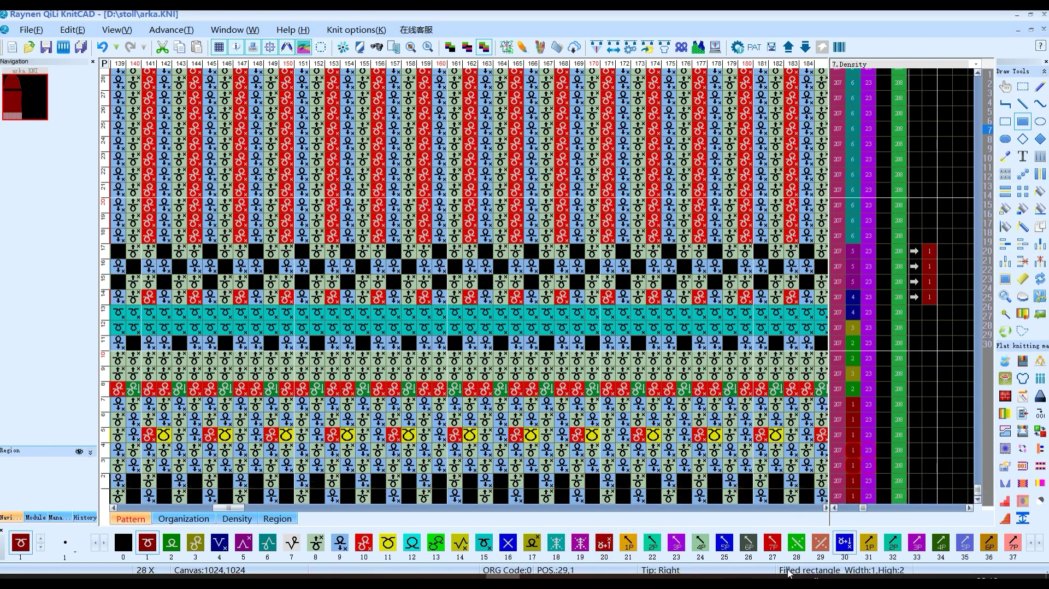
click(602, 544)
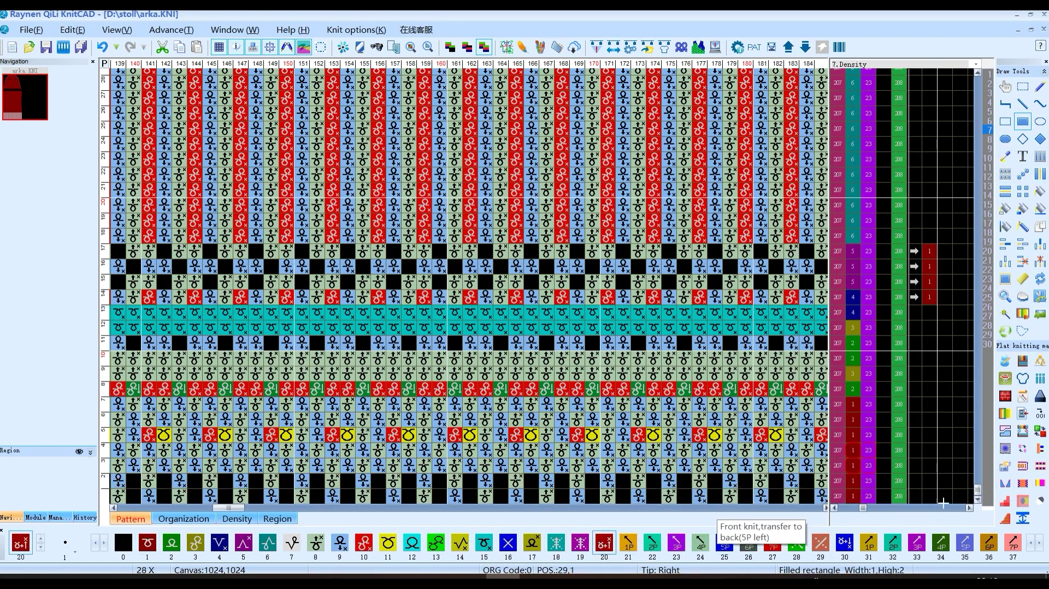
drag(852, 496, 852, 481)
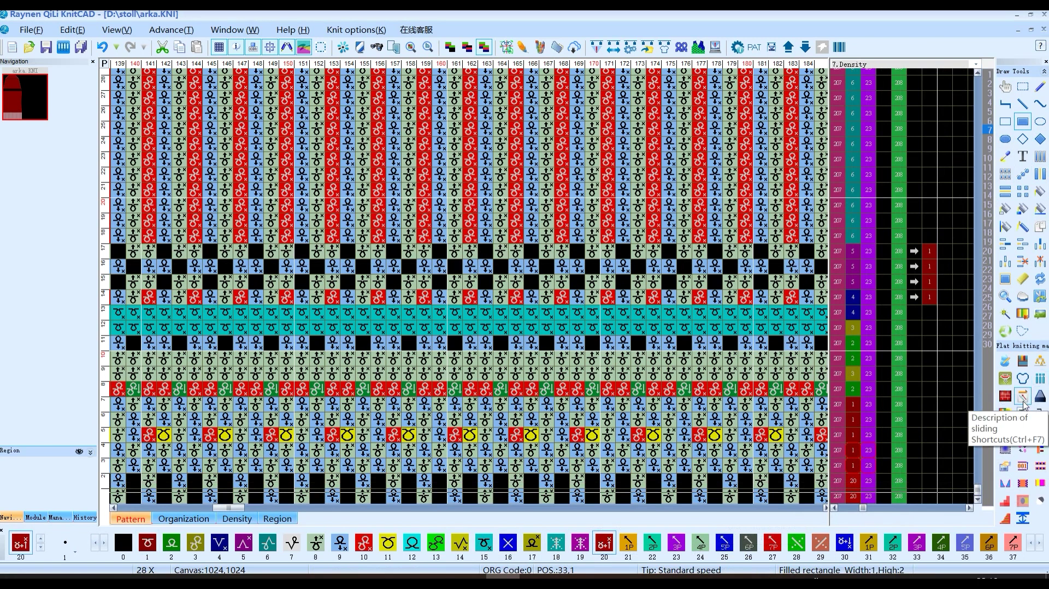
Select and inspect the density rows, scrolling across the arka pattern
click(1022, 86)
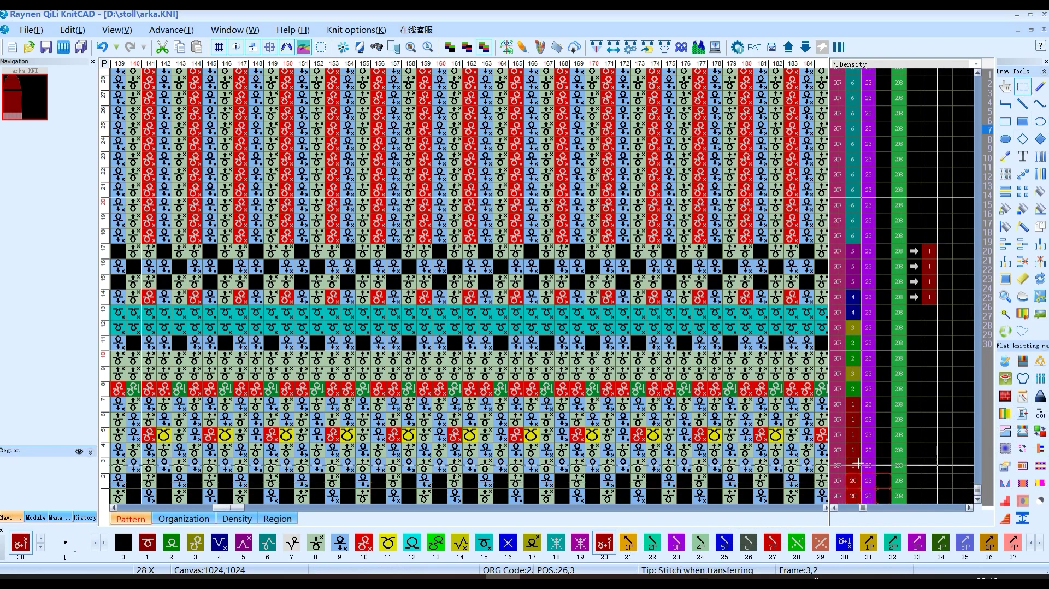
drag(858, 481, 858, 381)
click(858, 381)
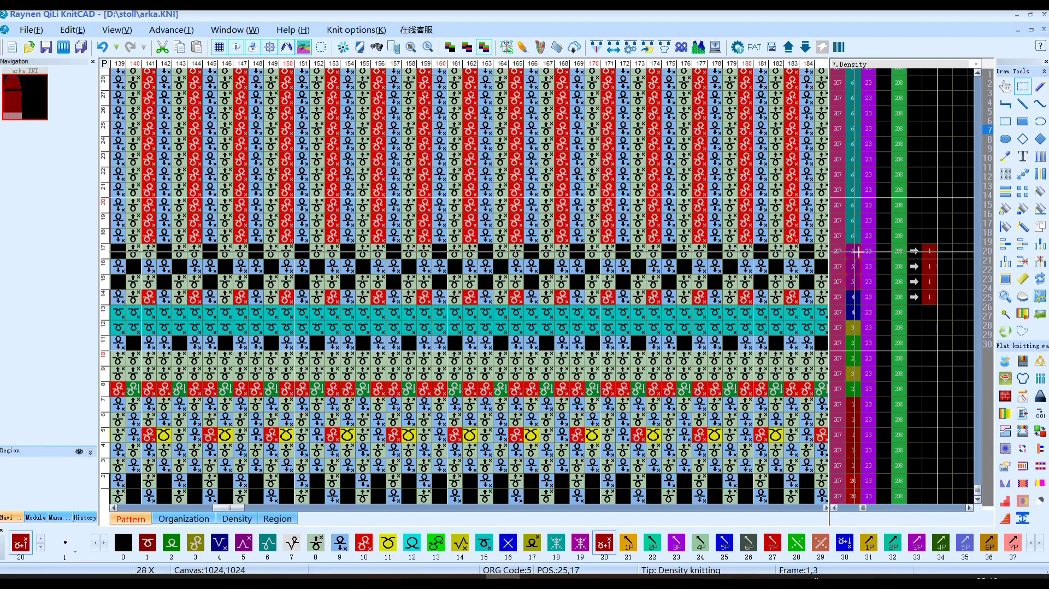
scroll(838, 317, down, 2)
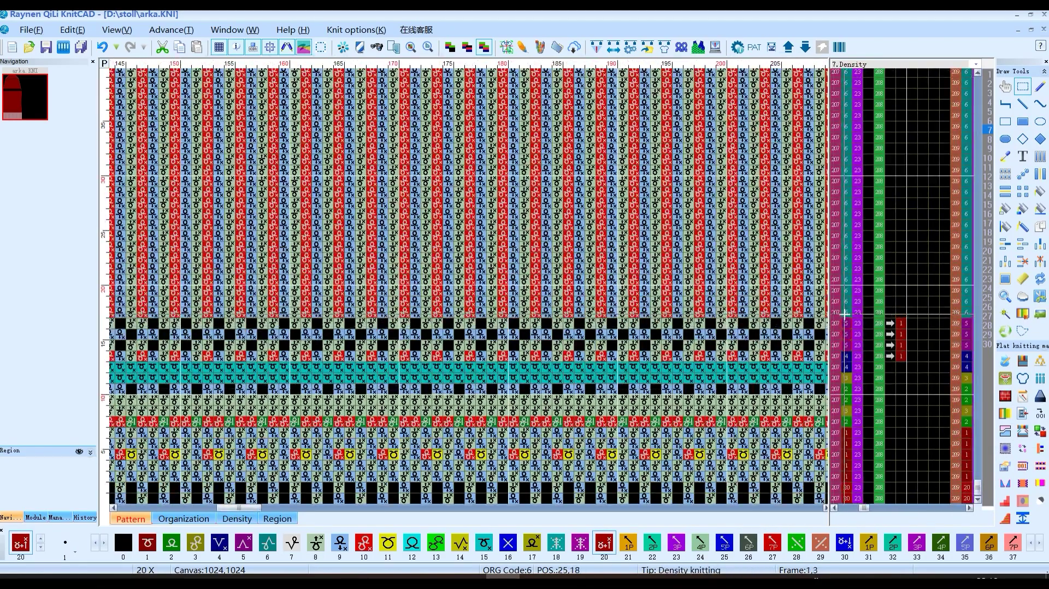
scroll(472, 287, down, 2)
scroll(472, 286, up, 3)
scroll(473, 286, down, 2)
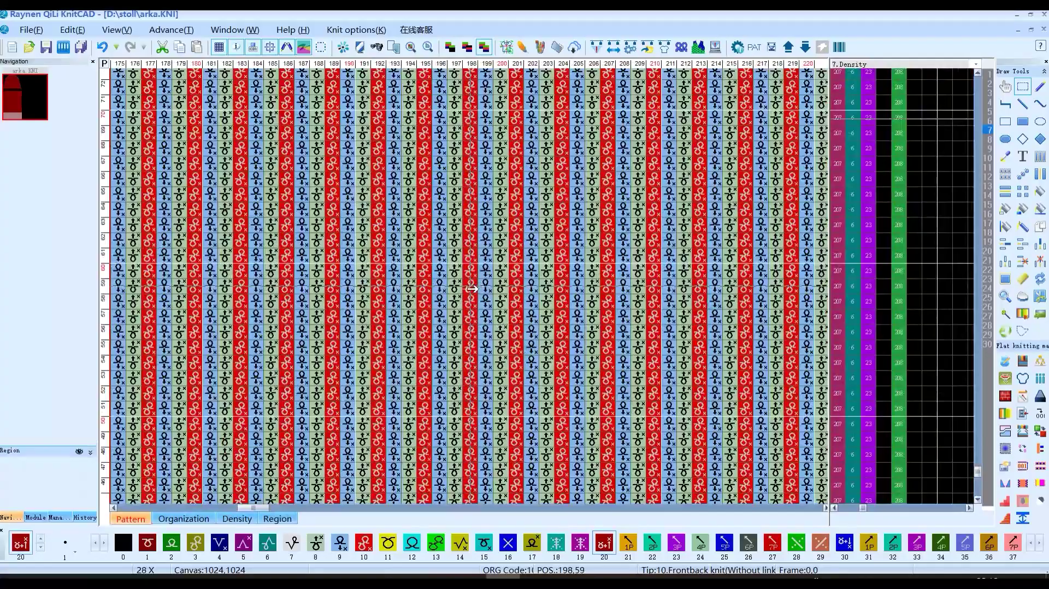
scroll(473, 287, down, 2)
scroll(473, 287, down, 2)
scroll(540, 186, up, 3)
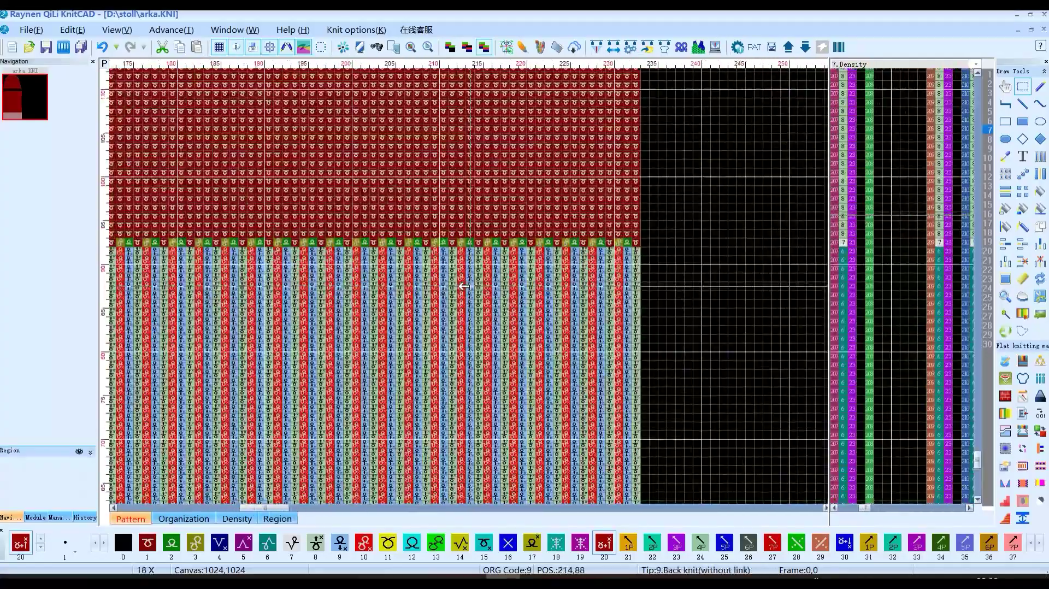
scroll(539, 186, up, 3)
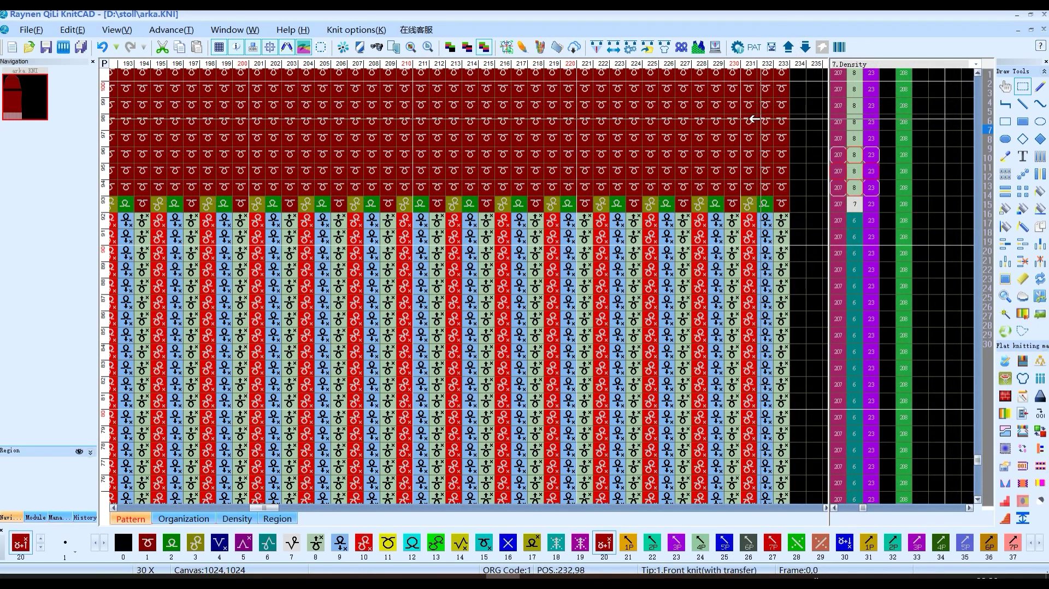
right_click(751, 112)
Open the Stoll option-line conversion table and check the entries for options 1 and 4
click(602, 48)
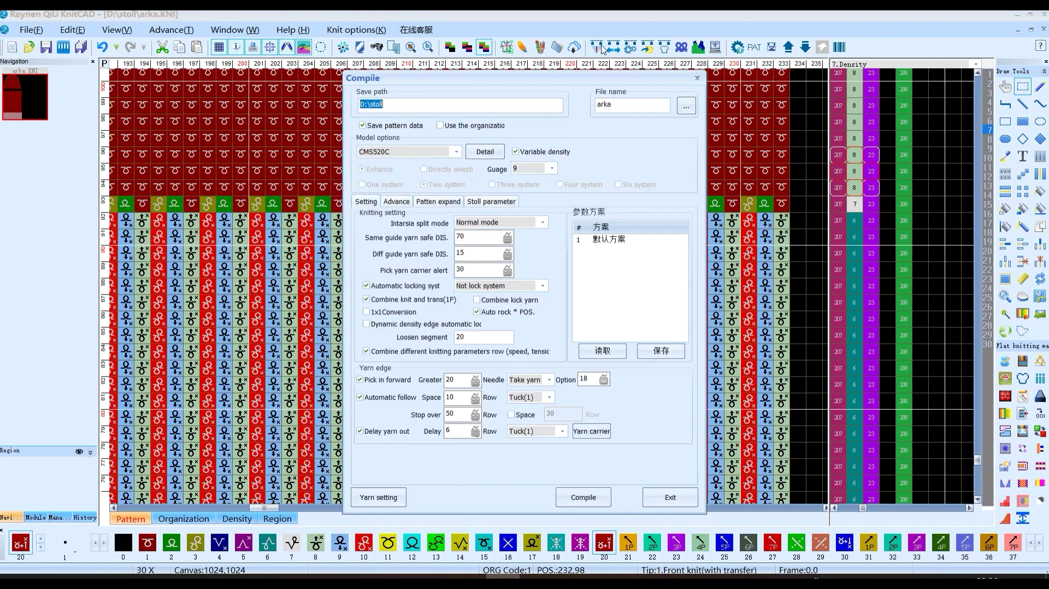
click(494, 203)
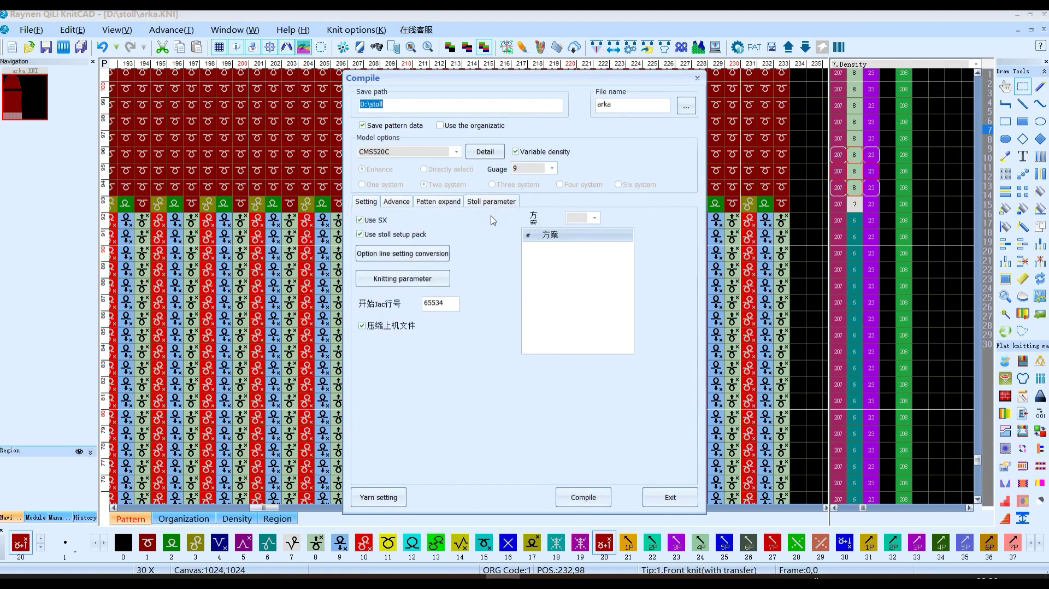
click(417, 255)
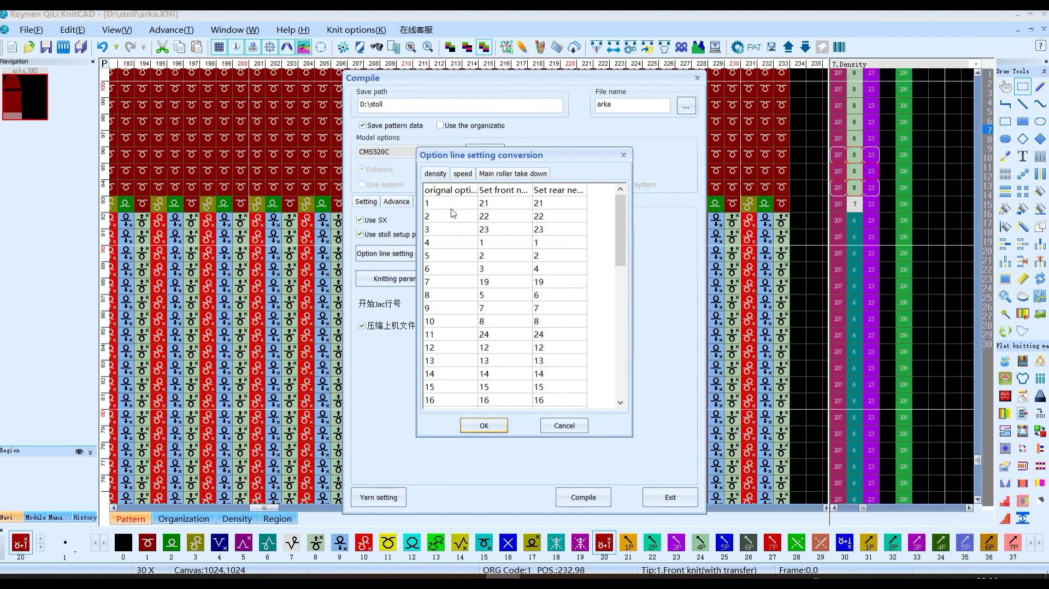
click(450, 205)
click(495, 208)
click(451, 247)
click(491, 246)
click(562, 247)
Compare the front and rear needle values for option 5
click(444, 258)
click(490, 258)
click(541, 259)
click(463, 258)
click(497, 258)
click(548, 259)
click(510, 261)
Check options 6, 7 and 8, accept the conversions, and compile arka
click(448, 270)
click(498, 271)
click(555, 273)
click(449, 282)
click(506, 284)
click(446, 297)
click(542, 295)
click(561, 300)
click(482, 426)
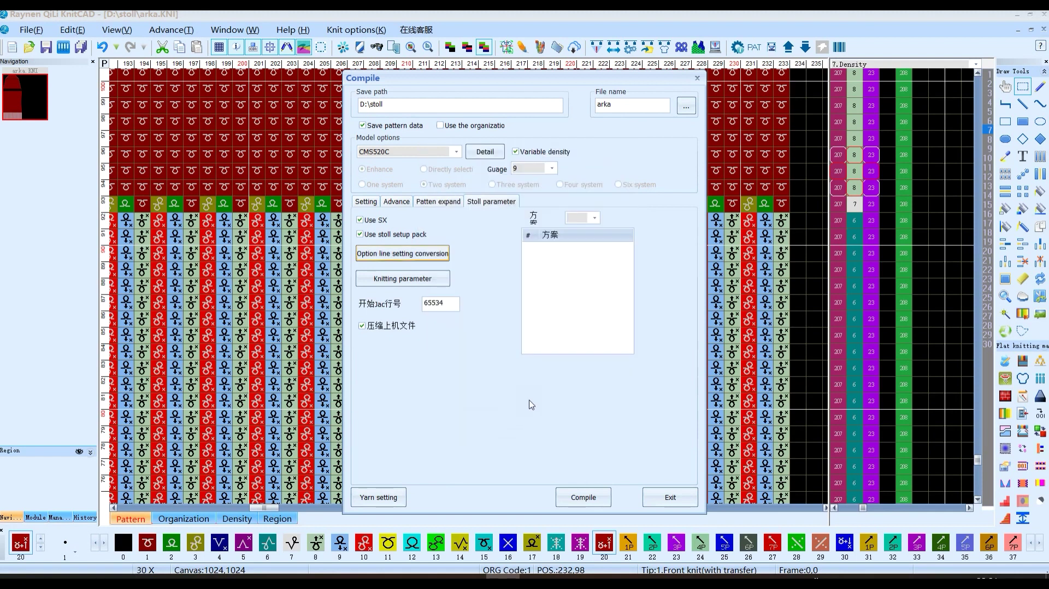
click(583, 497)
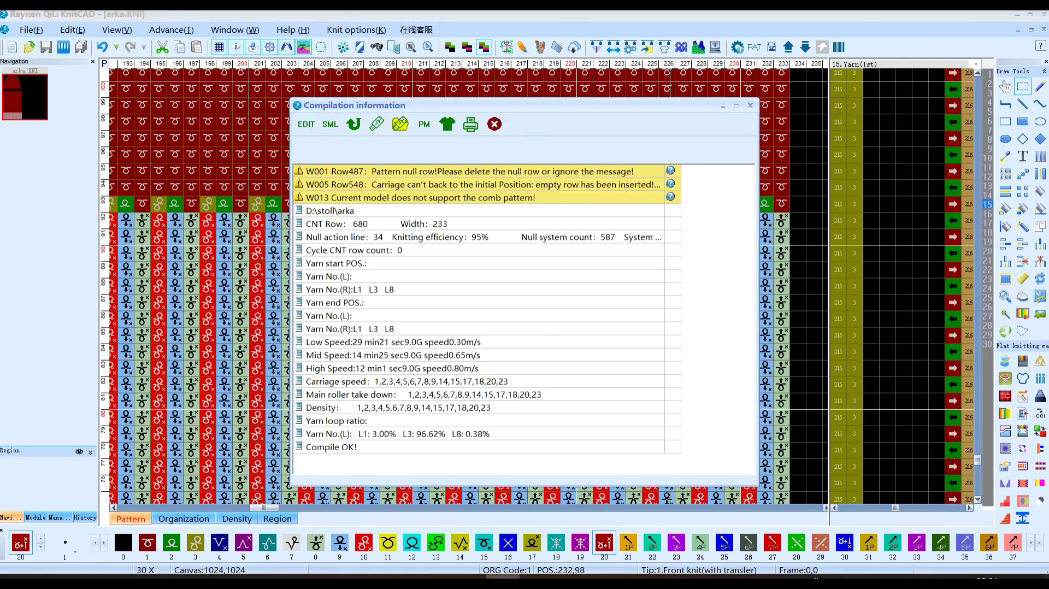
Reload the recompiled CMS520C.arka.sin in Notepad++ and maximize the editor
key(Escape)
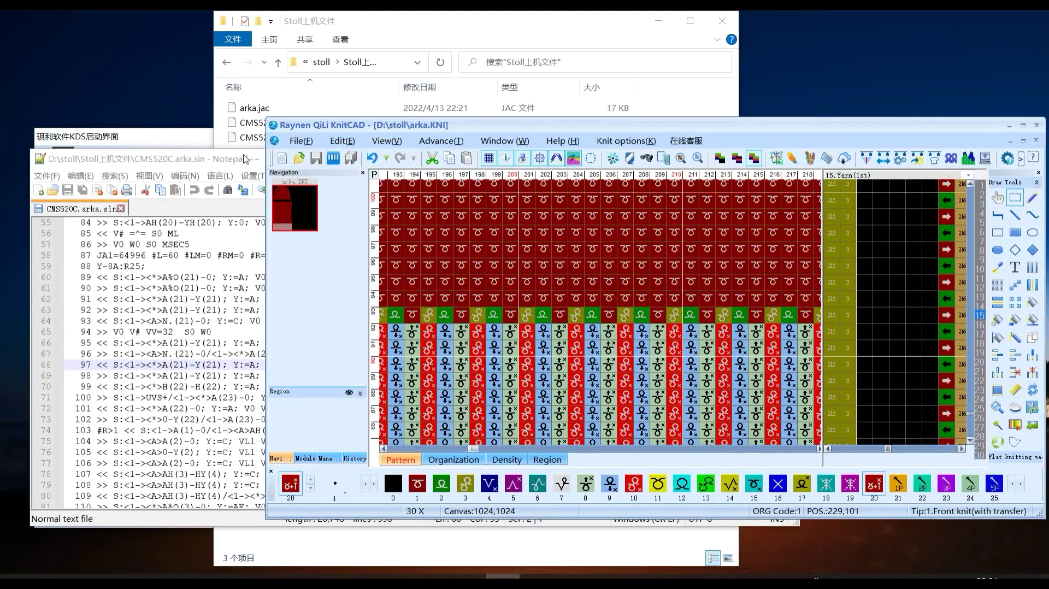
click(245, 159)
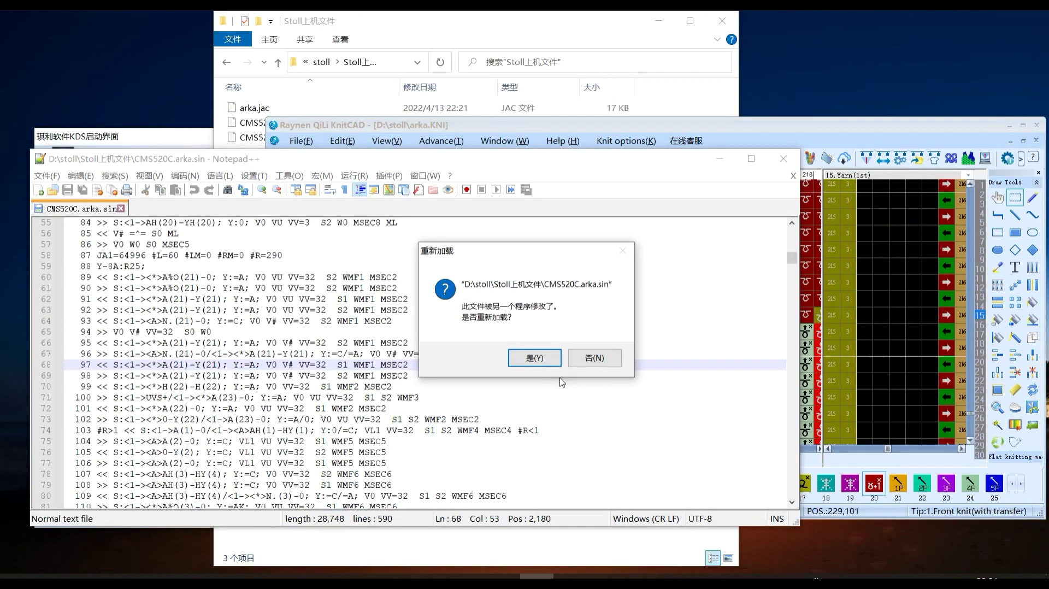
click(534, 358)
double_click(511, 159)
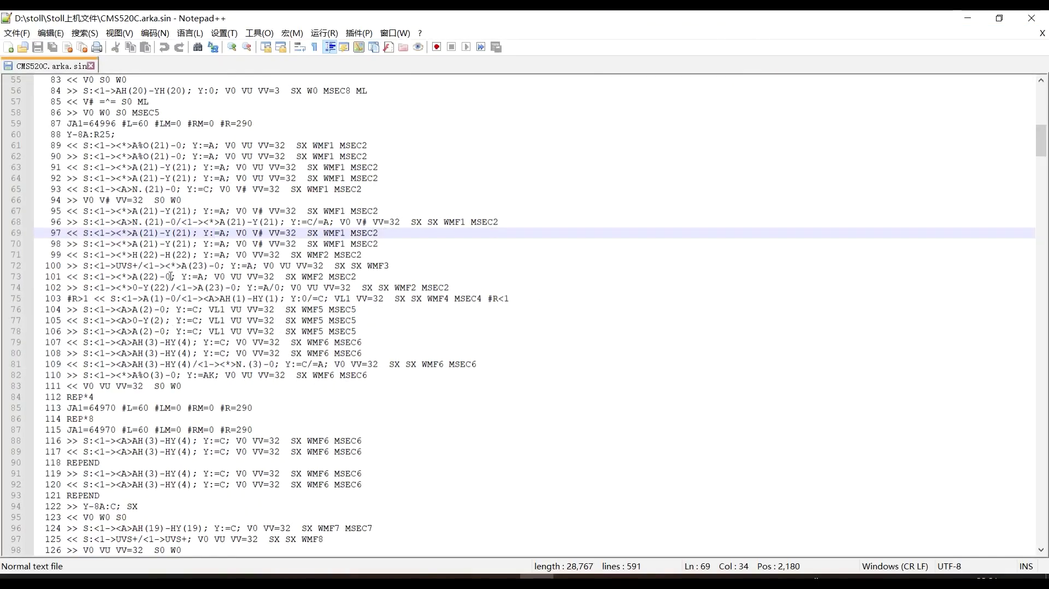
Highlight the values 3 and 4 in the program and scroll through it
double_click(152, 343)
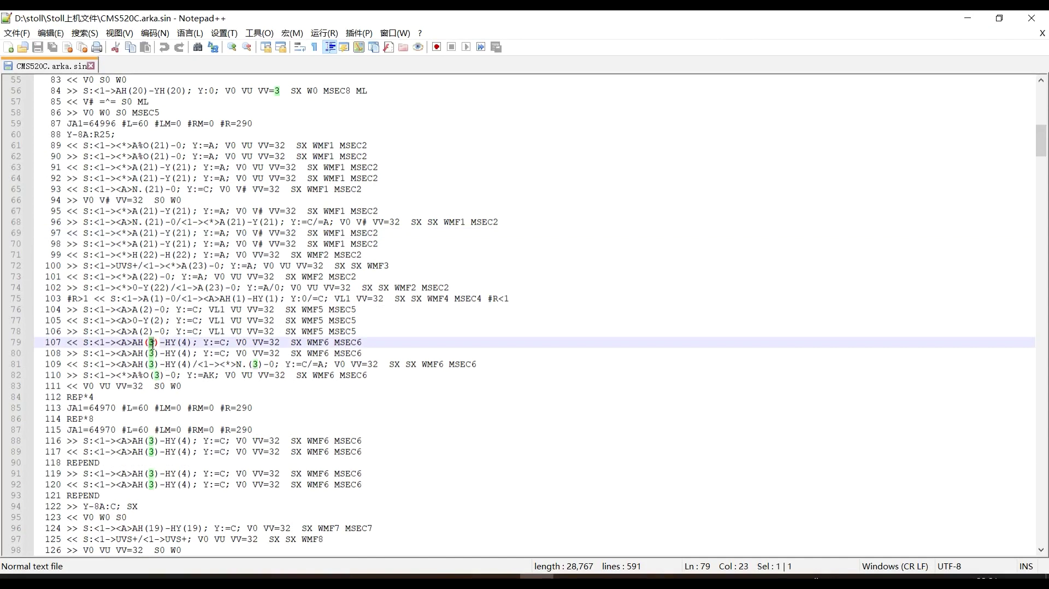
double_click(184, 342)
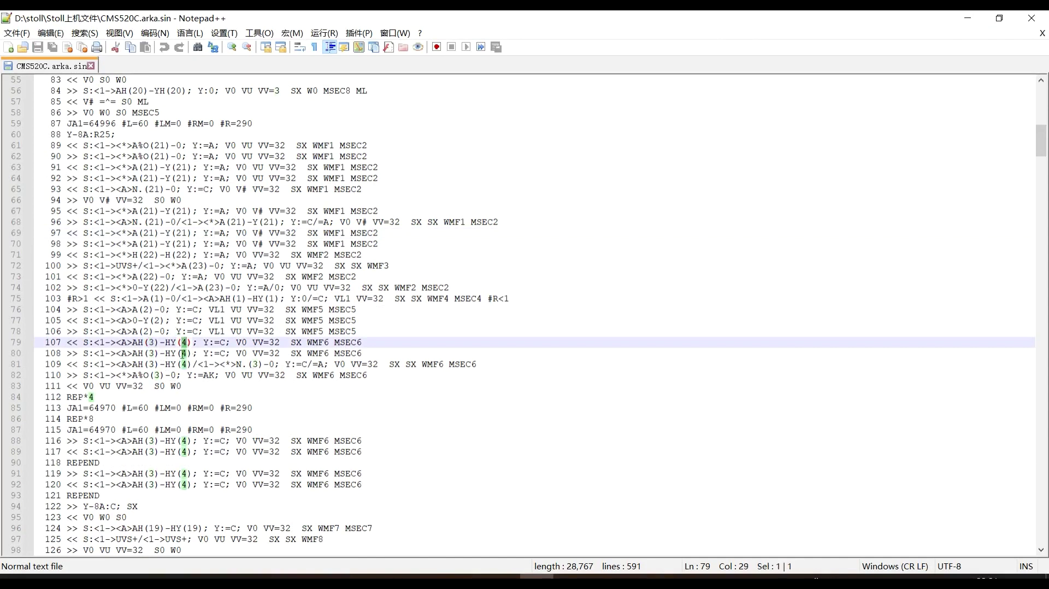
click(156, 343)
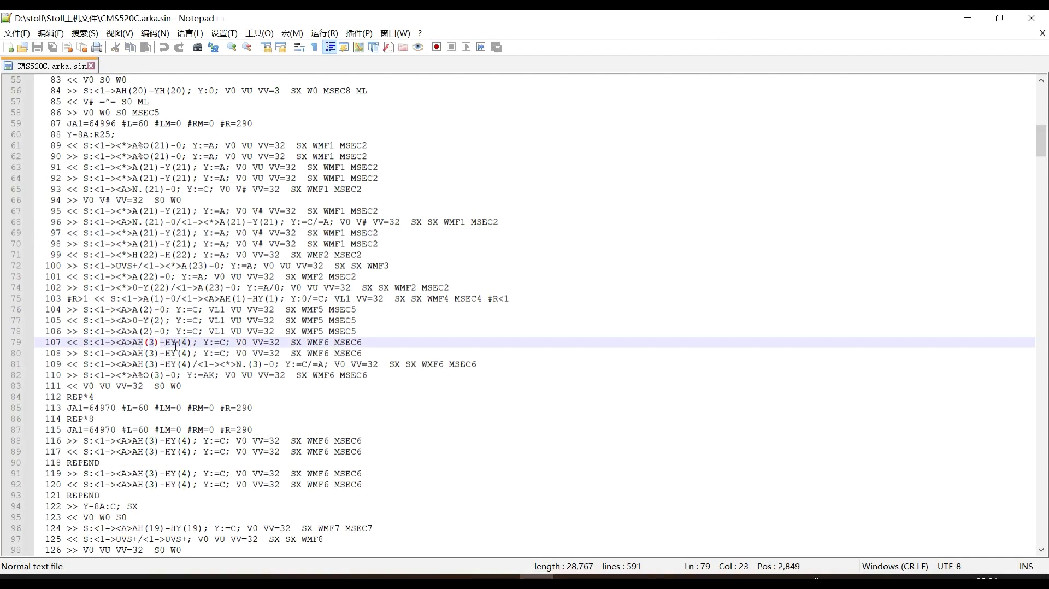
scroll(184, 345, down, 1)
scroll(184, 345, down, 4)
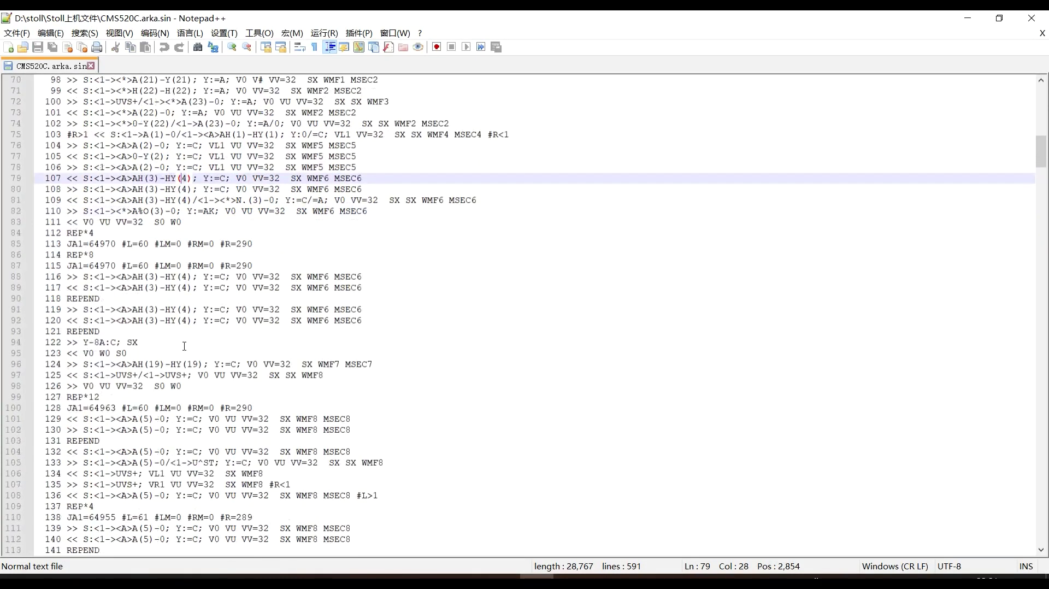
scroll(184, 345, up, 5)
Return to full-screen KnitCAD and review the speed mapping in the option-line conversion table
click(966, 17)
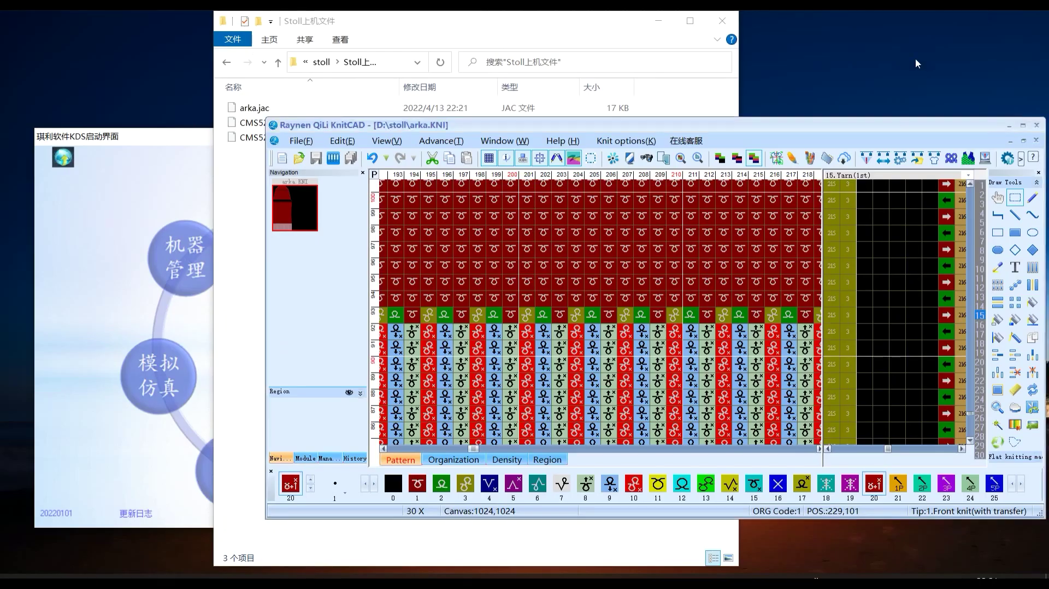
double_click(762, 127)
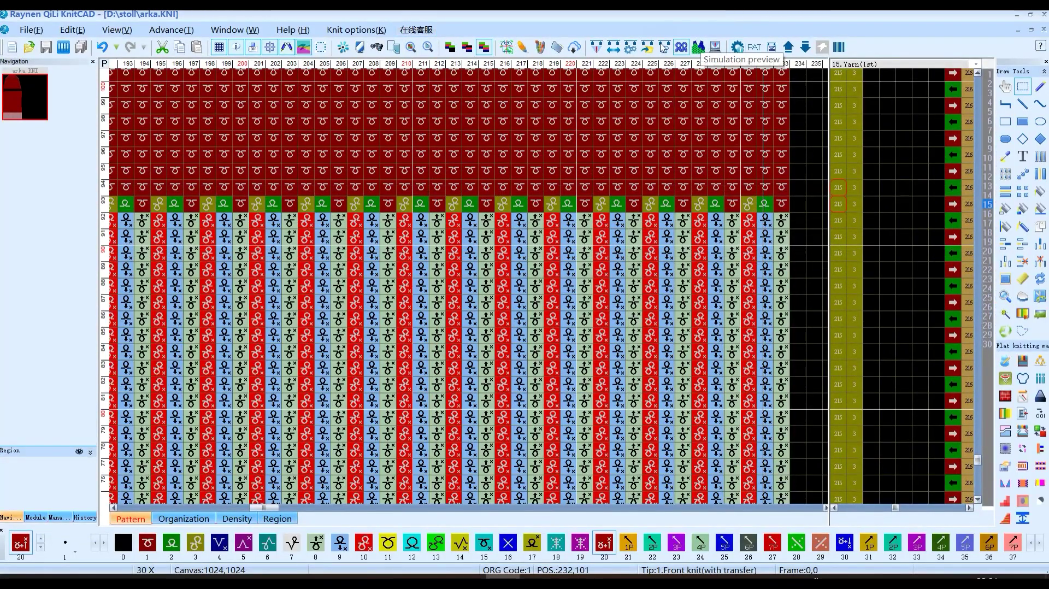
click(597, 50)
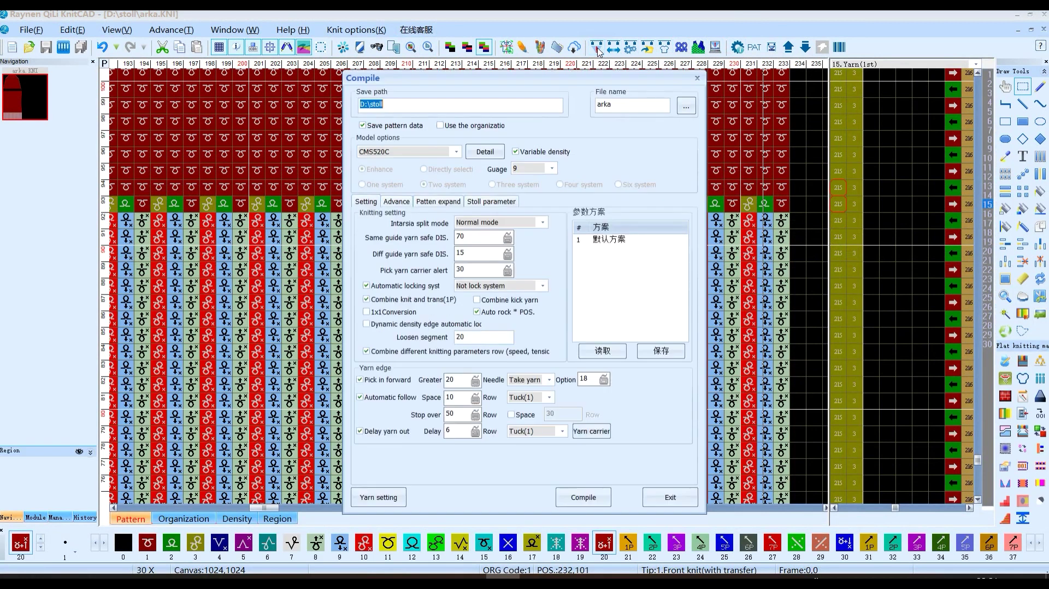
click(514, 202)
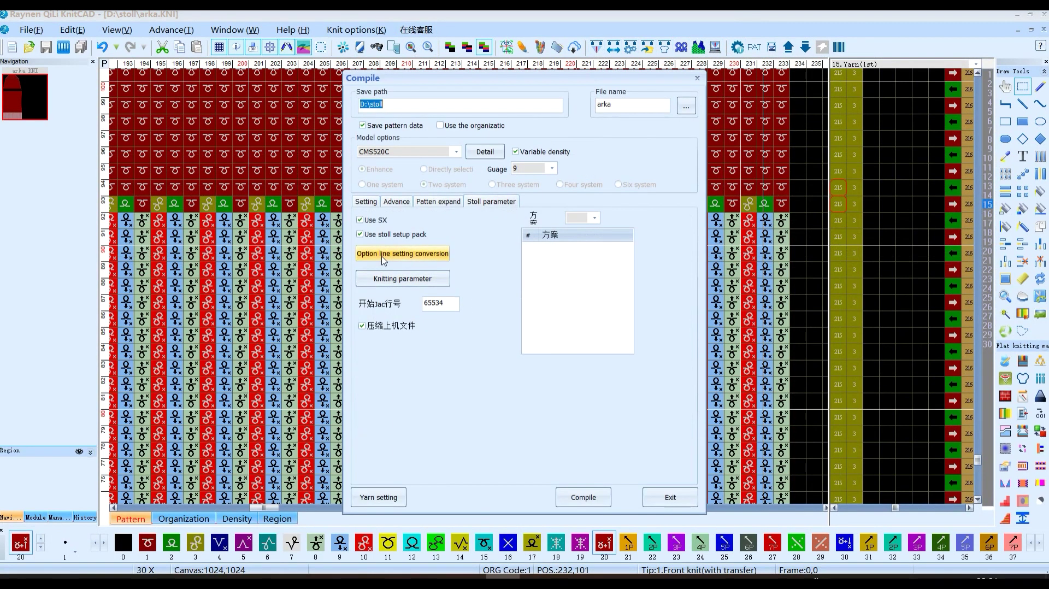
click(383, 254)
click(460, 174)
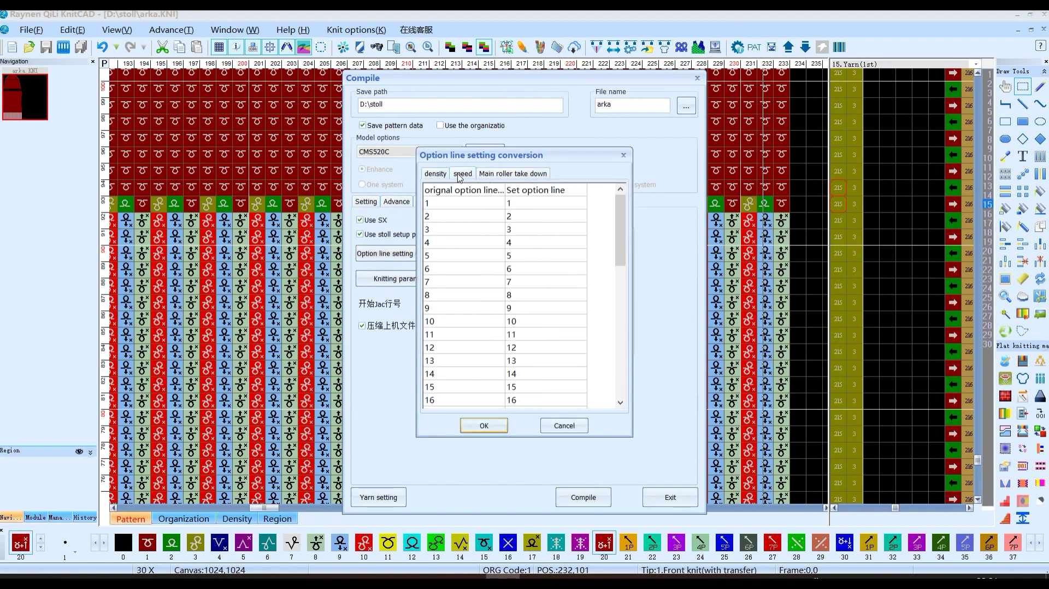
click(623, 155)
Set the MSEC0 and MSEC1 carriage speeds to 50 in the Stoll knitting parameters
click(391, 279)
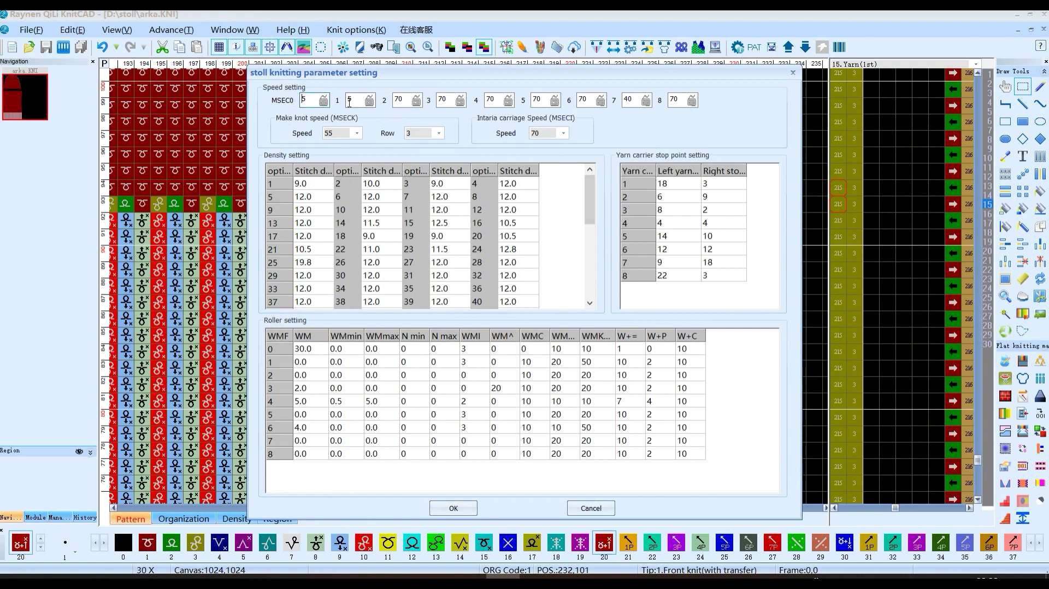
click(310, 98)
click(361, 104)
click(457, 509)
Compile arka and open CMS520C.arka.set from the output folder with Notepad++
click(697, 78)
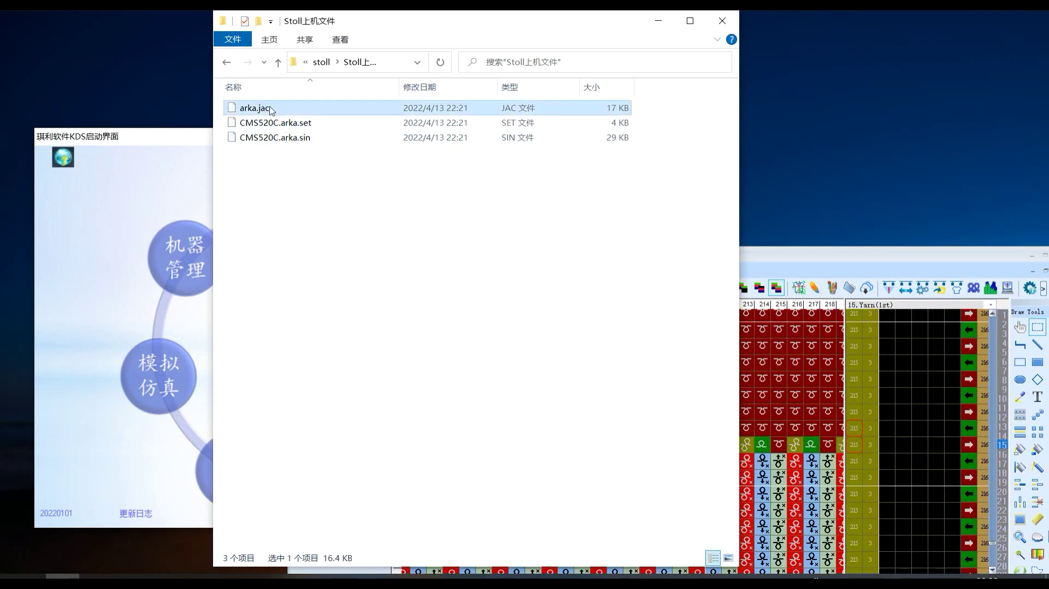
double_click(290, 123)
right_click(295, 137)
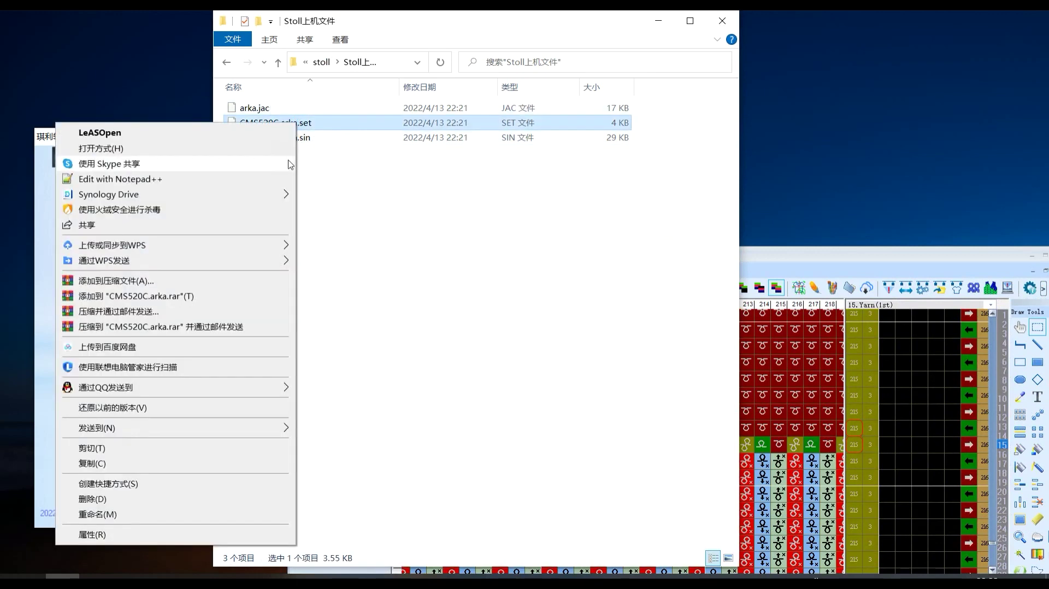
click(208, 180)
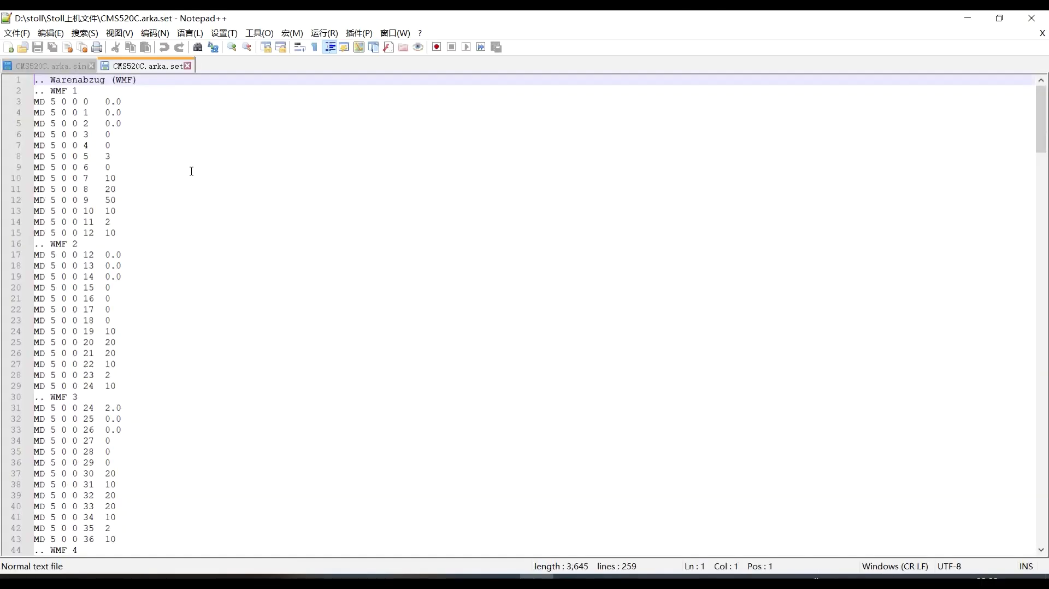
Scroll through CMS520C.arka.set to confirm MSEC0 and MSEC1 at 0.05, then minimize Notepad++
scroll(52, 180, down, 2)
scroll(66, 170, down, 2)
scroll(84, 157, down, 3)
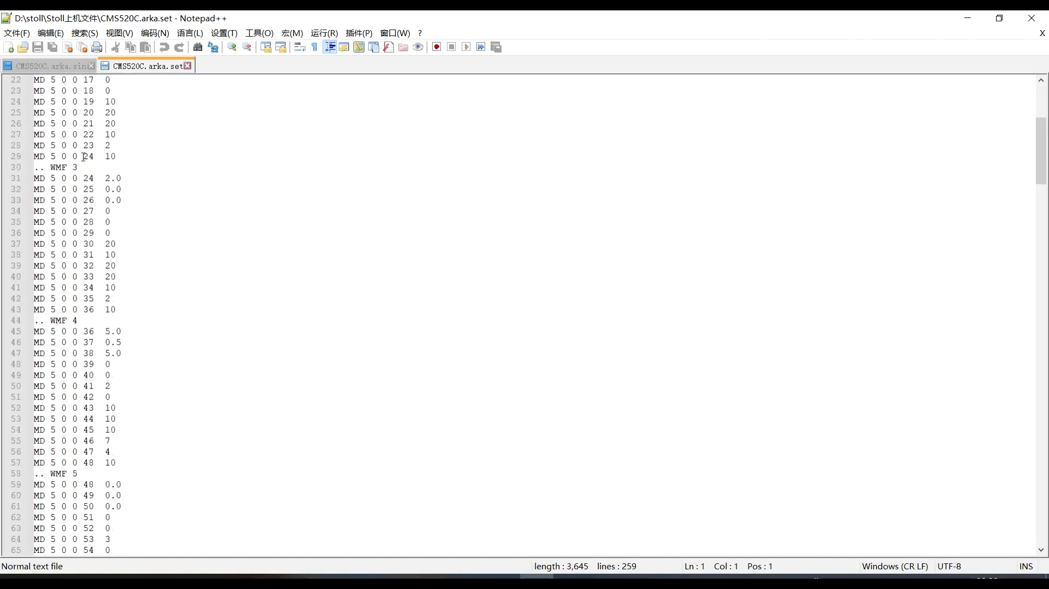
scroll(62, 170, down, 1)
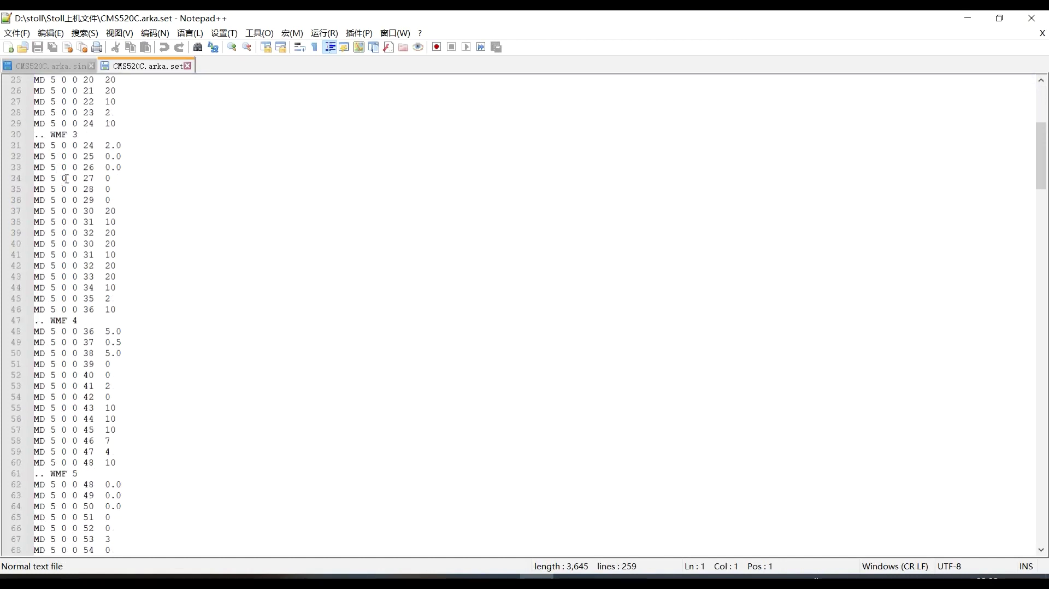
scroll(64, 172, down, 4)
scroll(68, 175, down, 6)
scroll(74, 179, down, 5)
scroll(74, 179, down, 5)
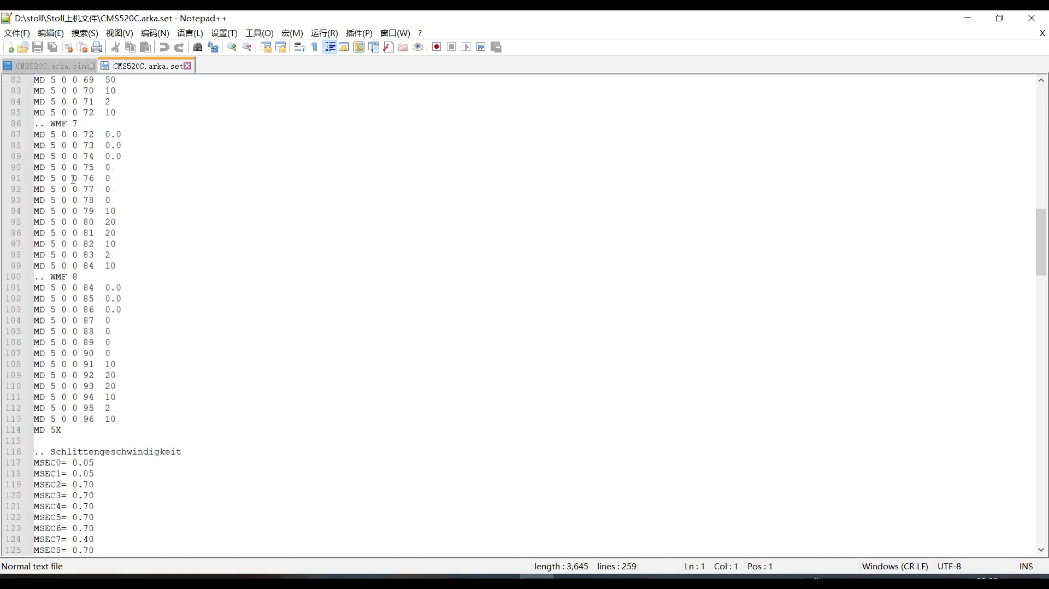
scroll(74, 179, down, 2)
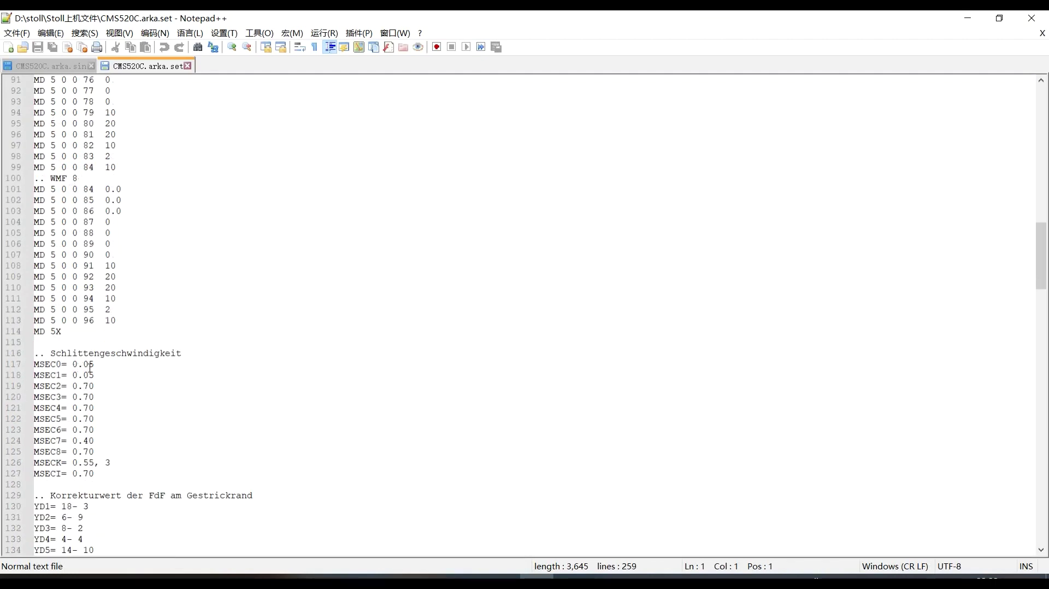
scroll(130, 354, down, 4)
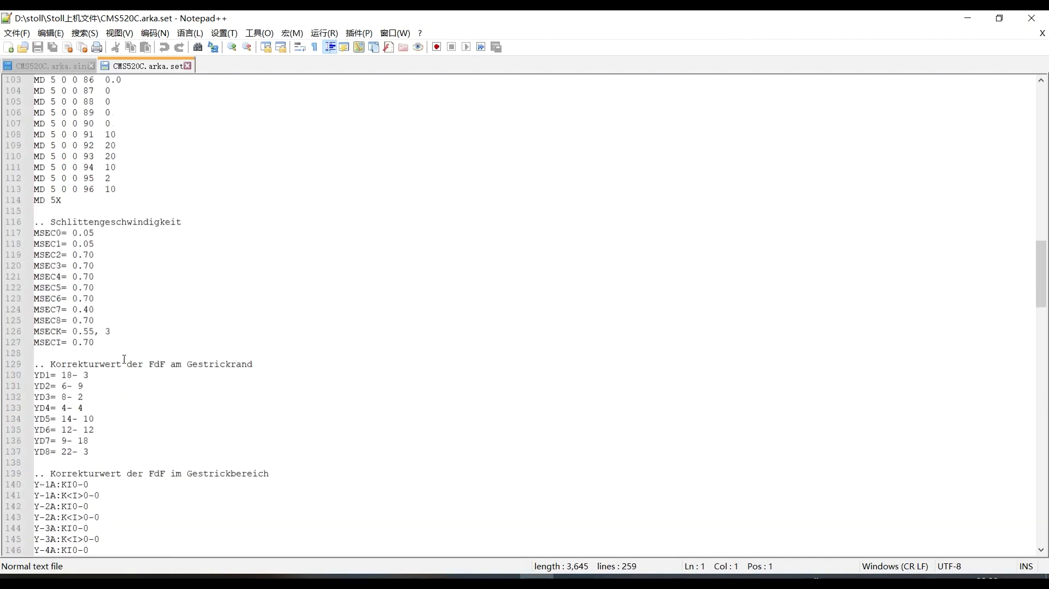
scroll(125, 357, down, 3)
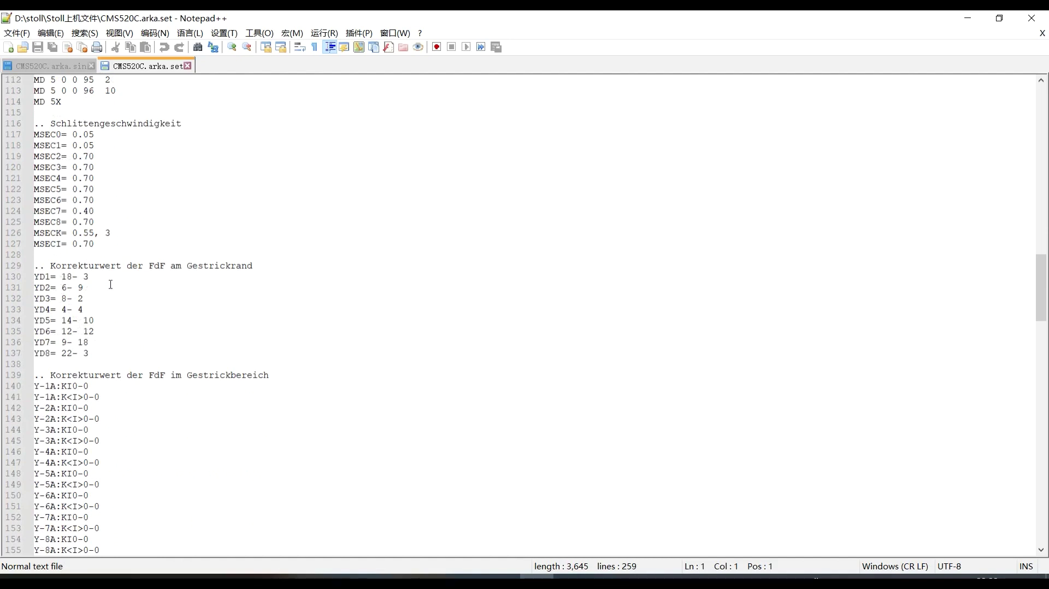
scroll(135, 288, down, 3)
scroll(134, 288, down, 2)
scroll(134, 288, down, 3)
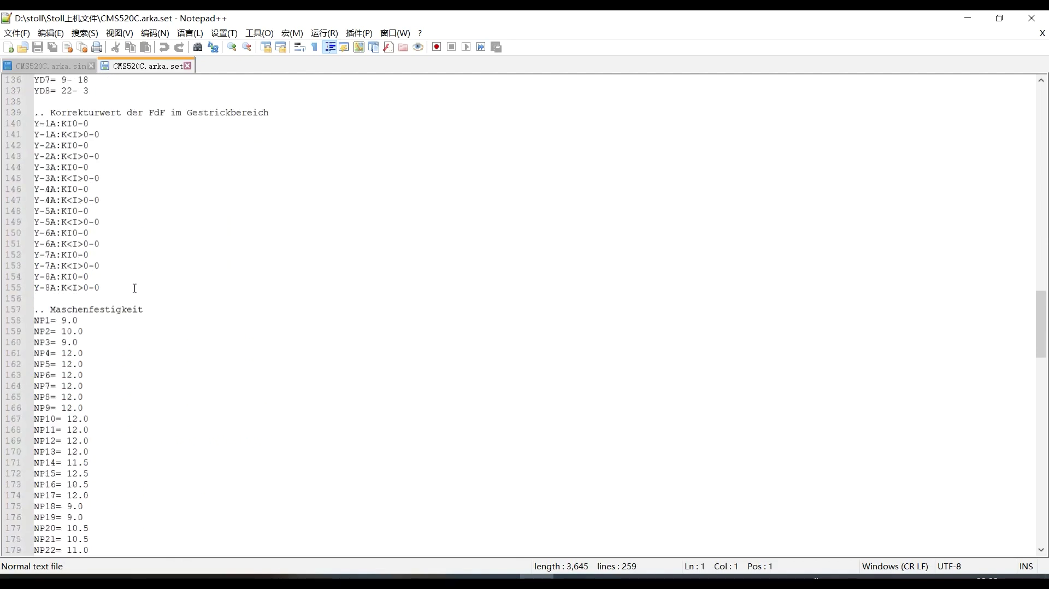
scroll(134, 288, down, 4)
scroll(125, 271, down, 9)
scroll(125, 271, down, 7)
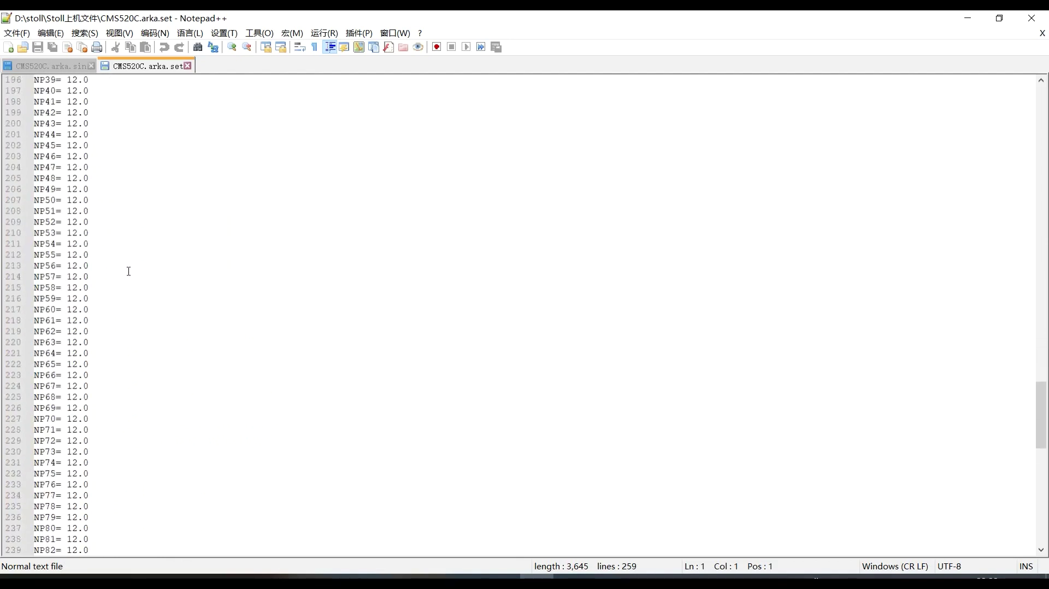
scroll(127, 270, down, 12)
scroll(128, 271, down, 2)
scroll(128, 271, up, 9)
scroll(128, 271, up, 9)
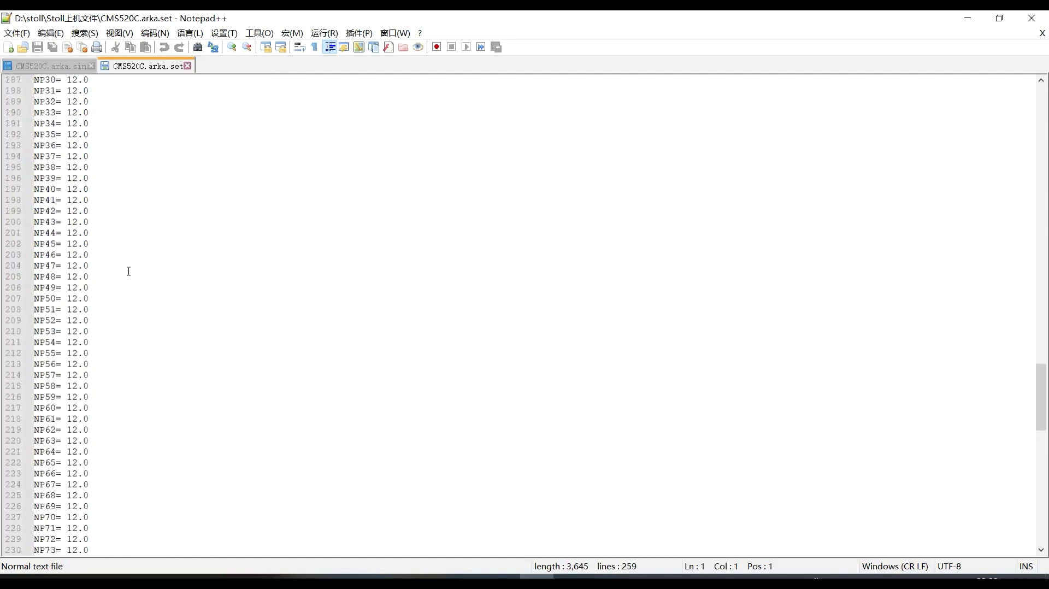
scroll(128, 271, up, 11)
scroll(128, 271, up, 5)
scroll(129, 271, up, 9)
scroll(128, 271, up, 8)
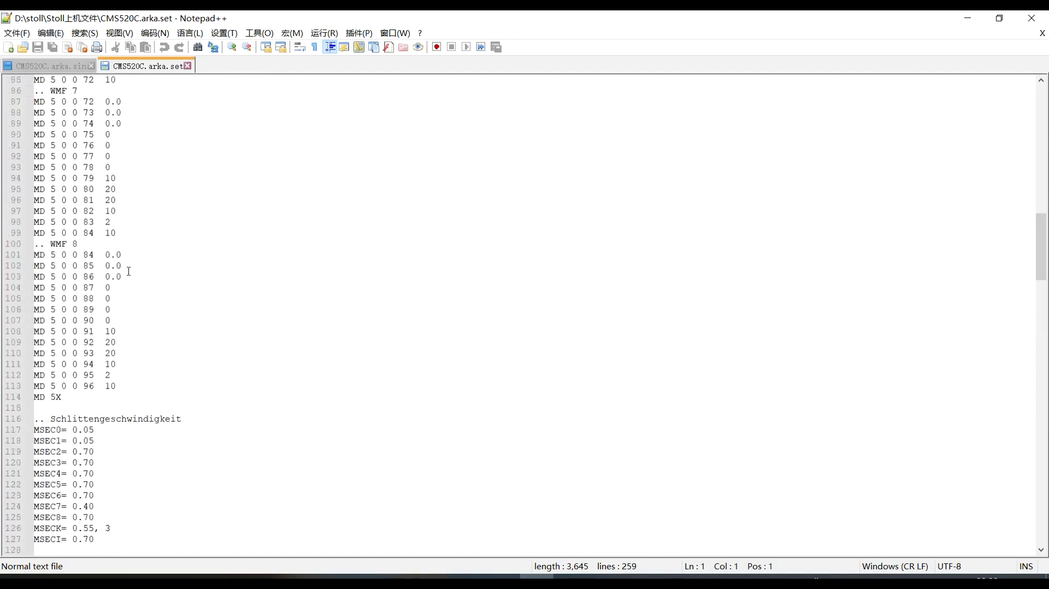
scroll(129, 271, up, 5)
click(967, 21)
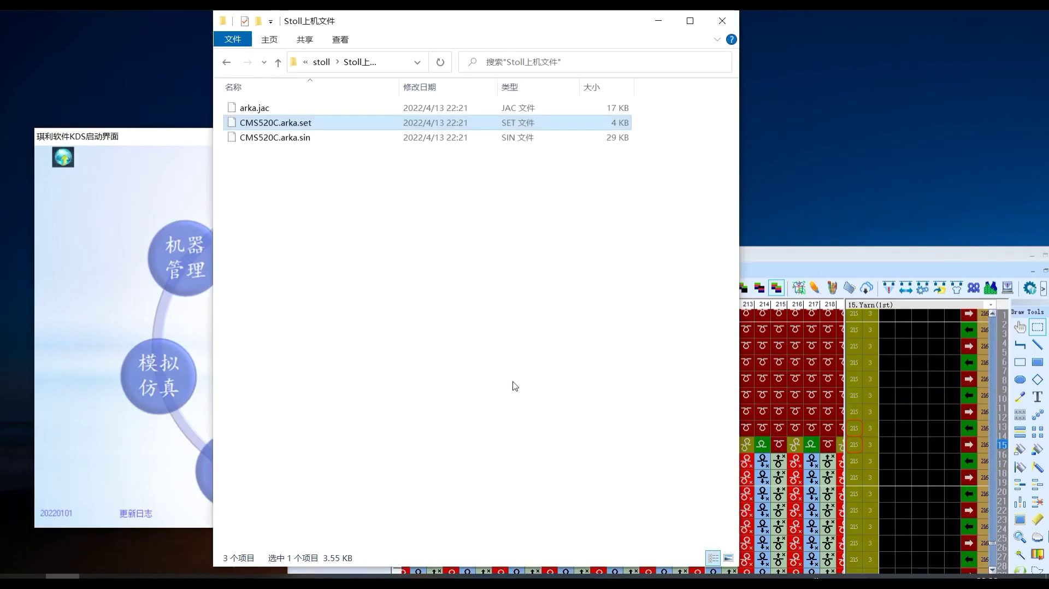
Maximize KnitCAD and check the main roller take-down mapping in the option-line conversion table
double_click(825, 248)
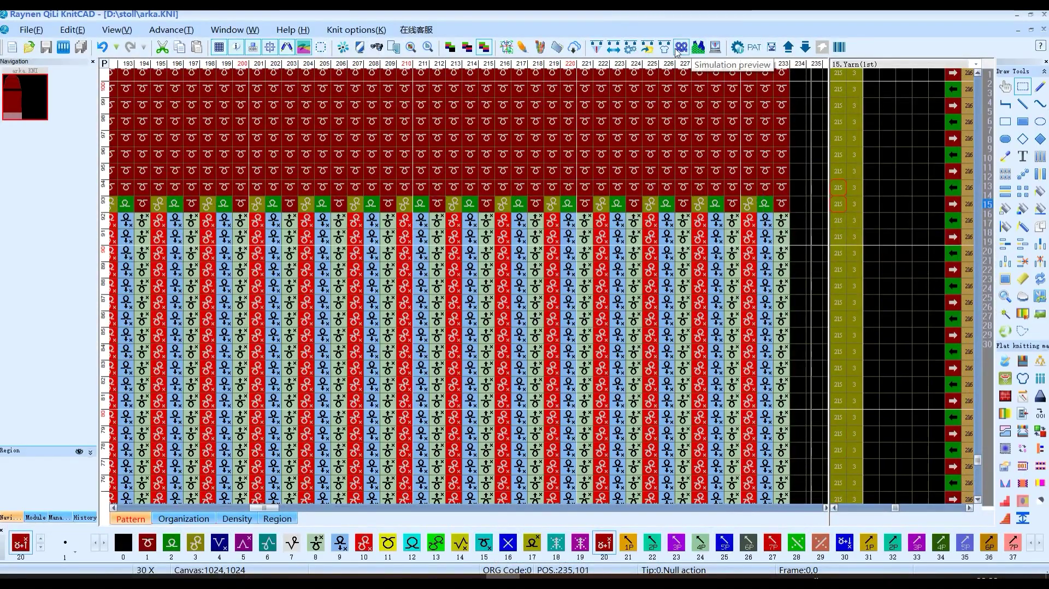
click(598, 48)
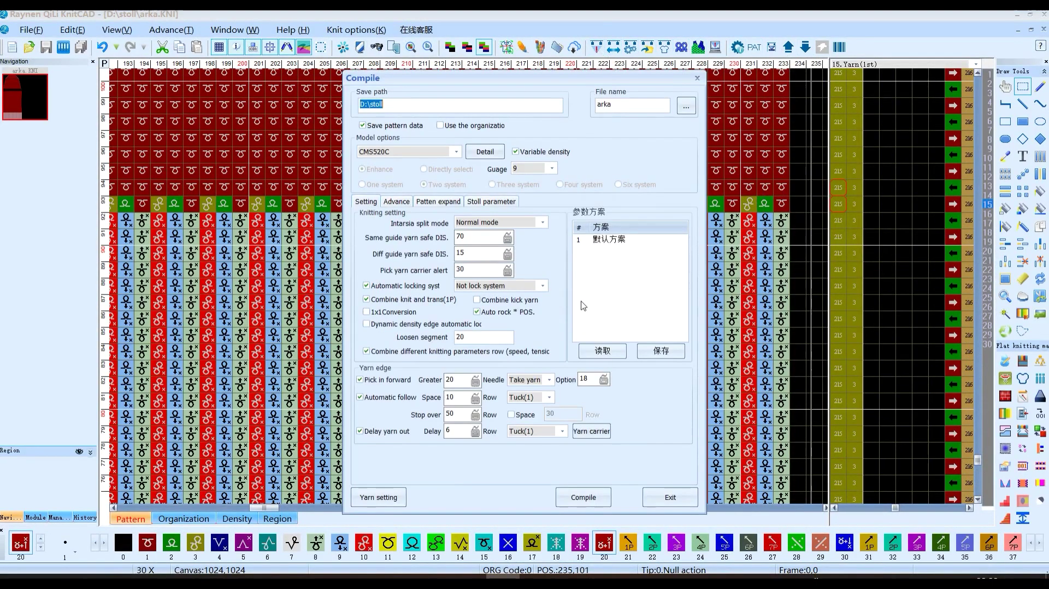
click(500, 202)
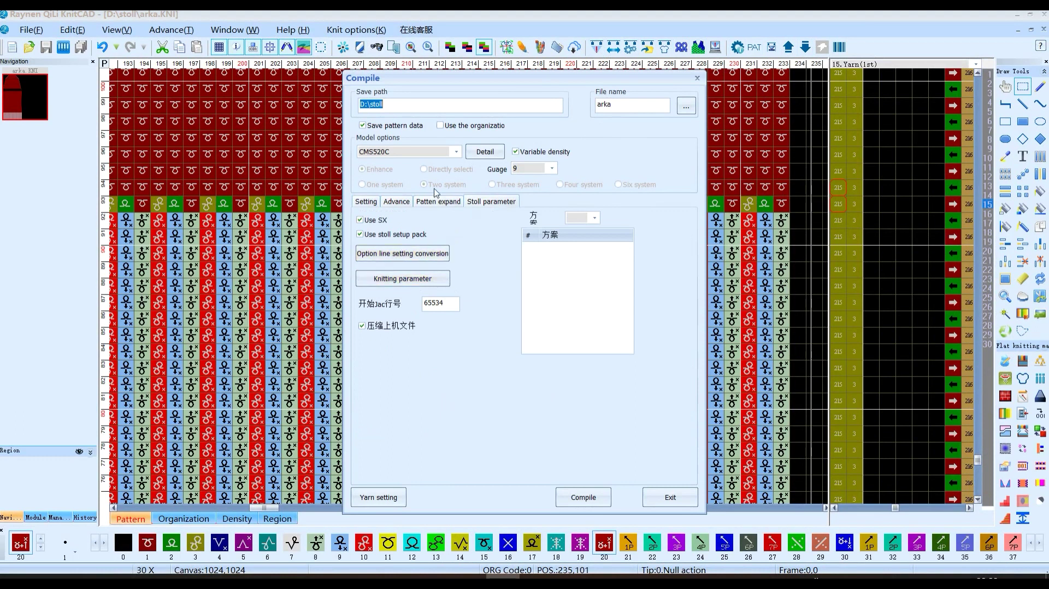
click(409, 259)
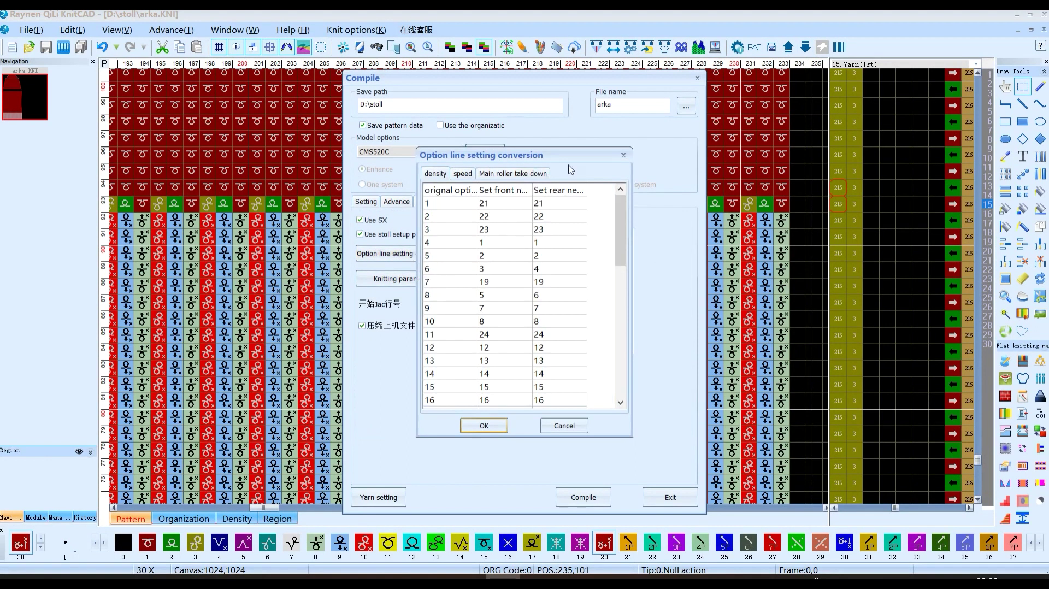
click(502, 174)
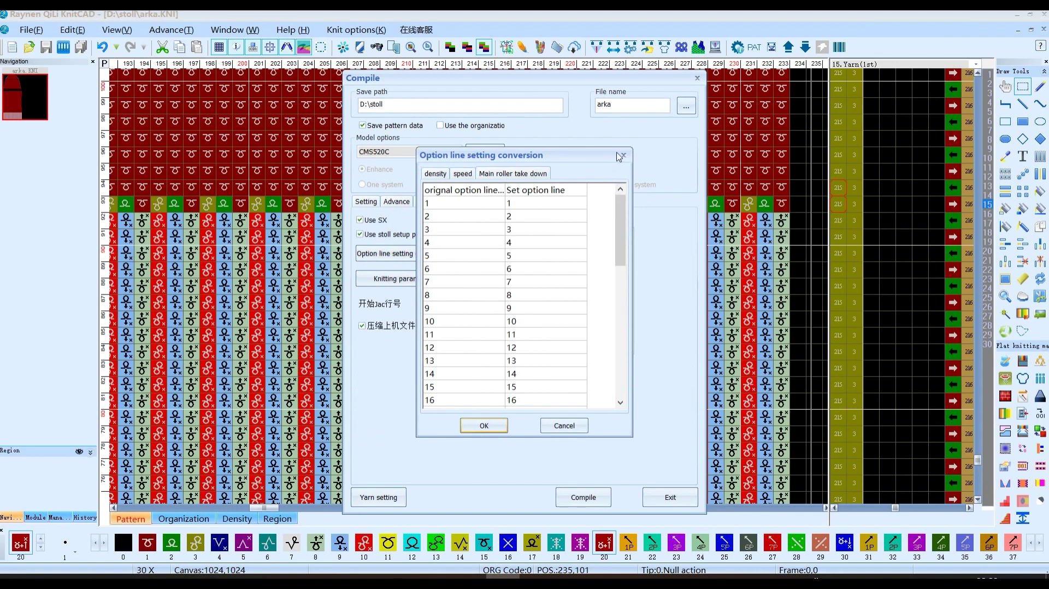
click(622, 156)
Check the Stoll knitting parameters, then close the compile settings
click(388, 277)
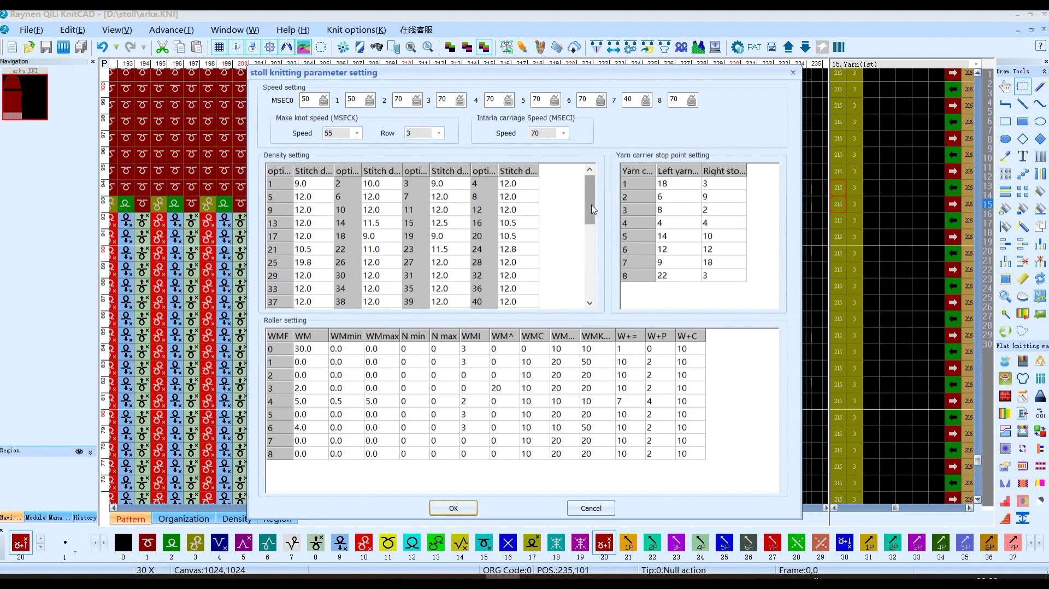
click(793, 72)
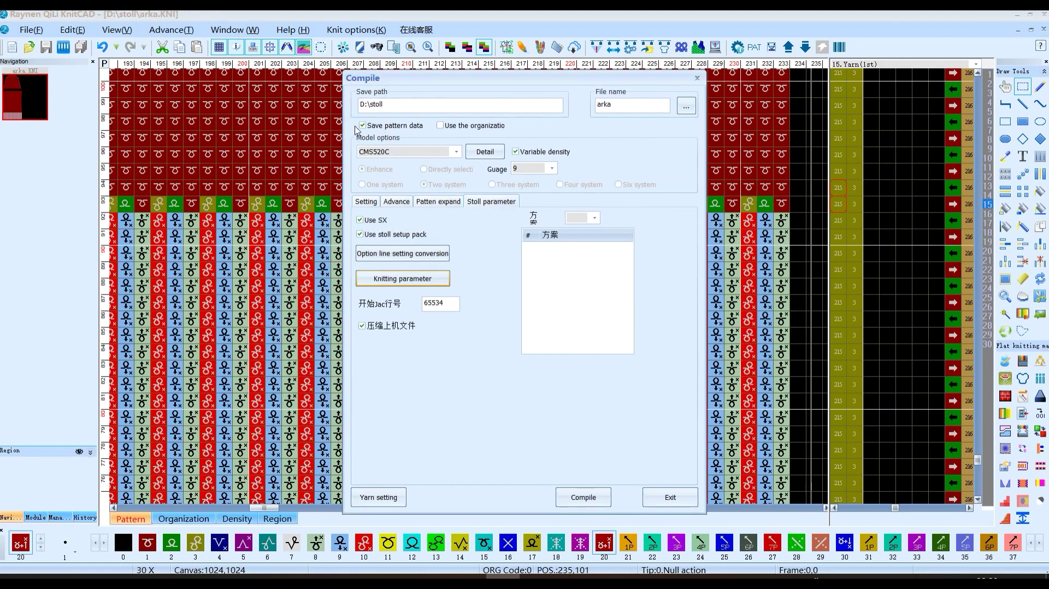
click(697, 78)
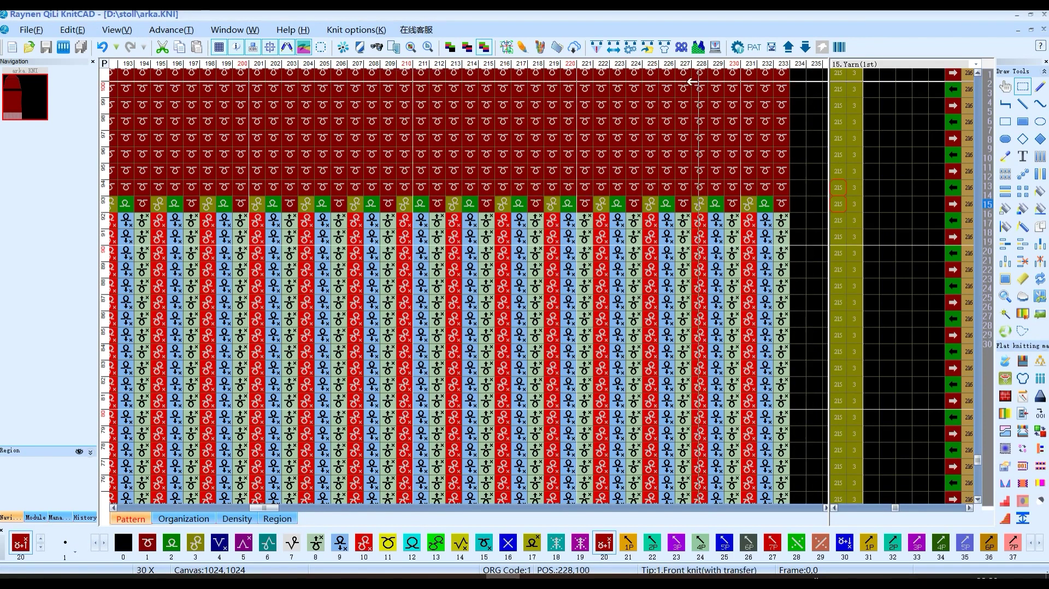